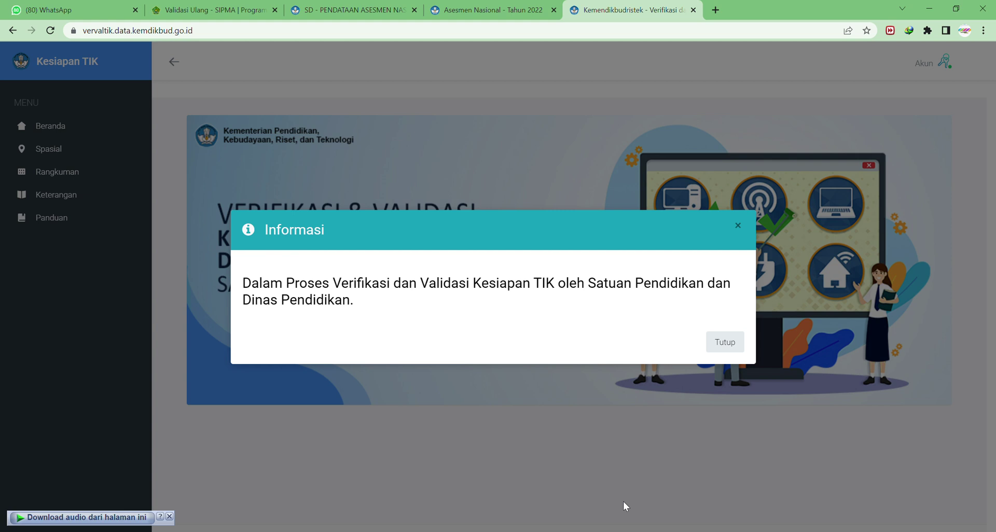
Close the Informasi notice so the Verifikasi & Validasi home banner is fully visible.
left_click(724, 342)
left_click(96, 35)
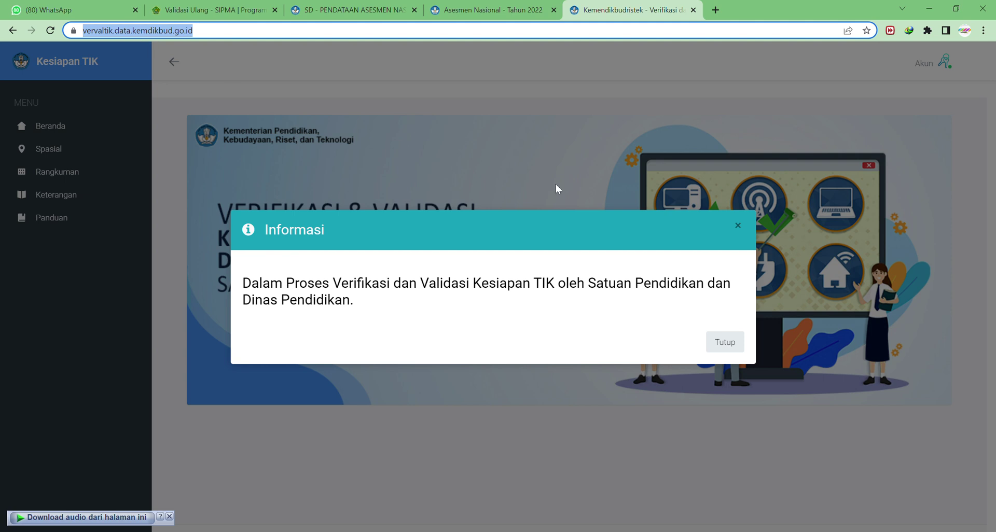
left_click(718, 344)
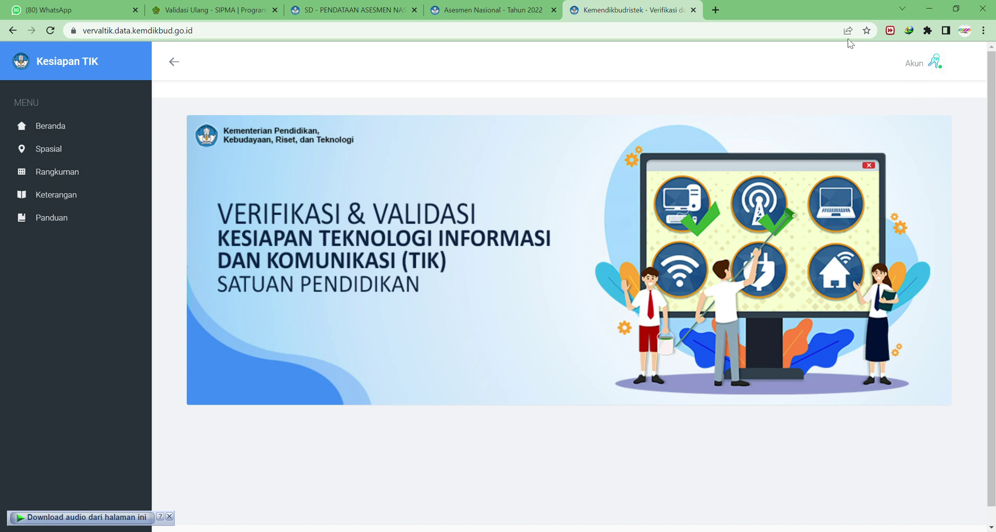
Go to Akun > Login and sign in with the school's saved operator account via autofill.
left_click(938, 62)
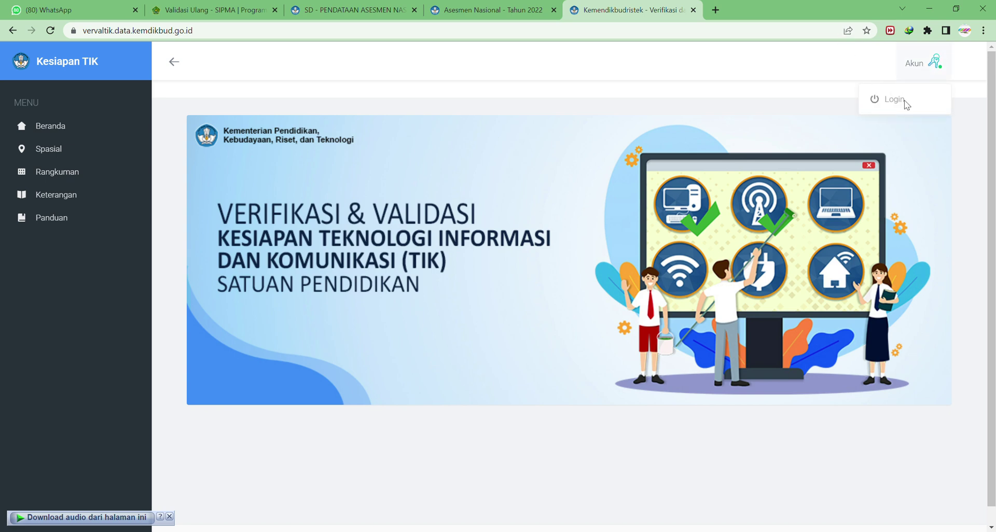
left_click(884, 105)
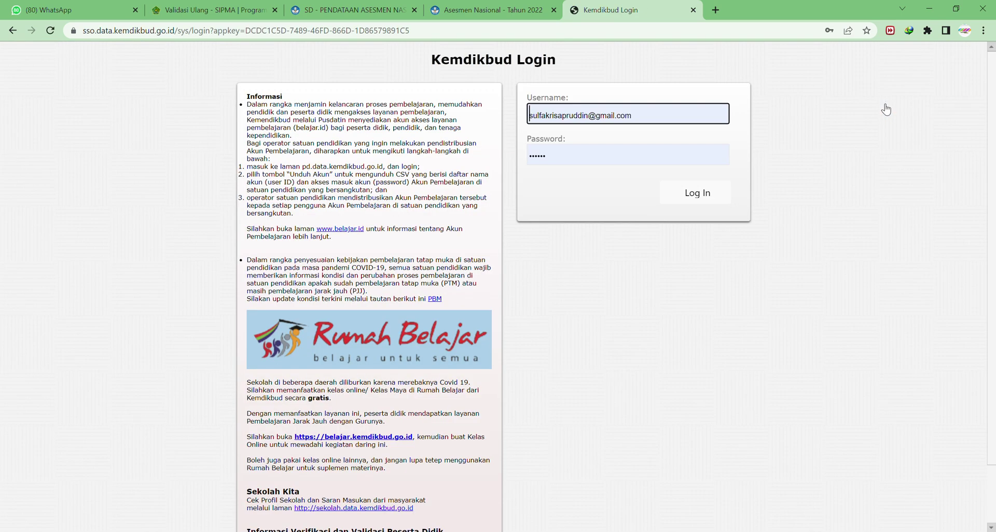
left_click_drag(669, 113, 523, 105)
key("ctrl+a")
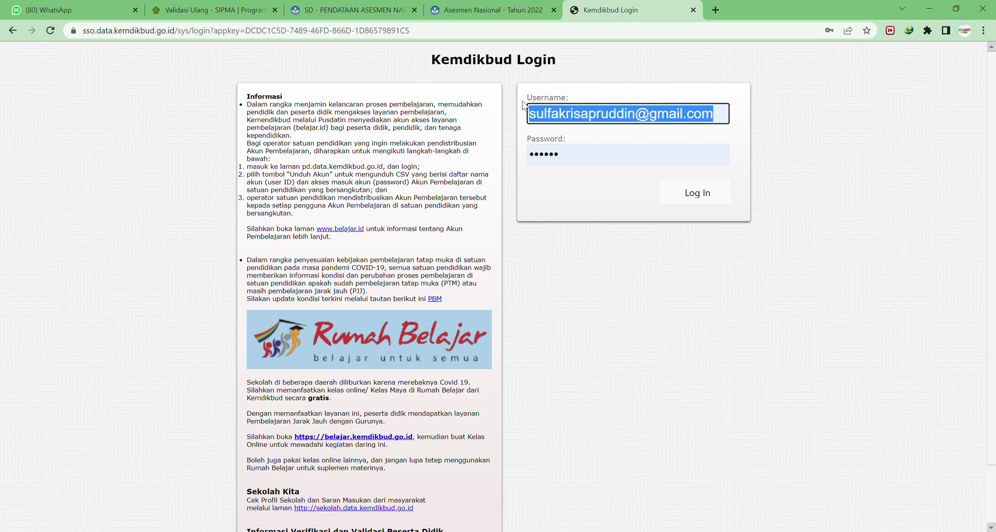
type("mts2")
left_click(613, 166)
left_click(620, 180)
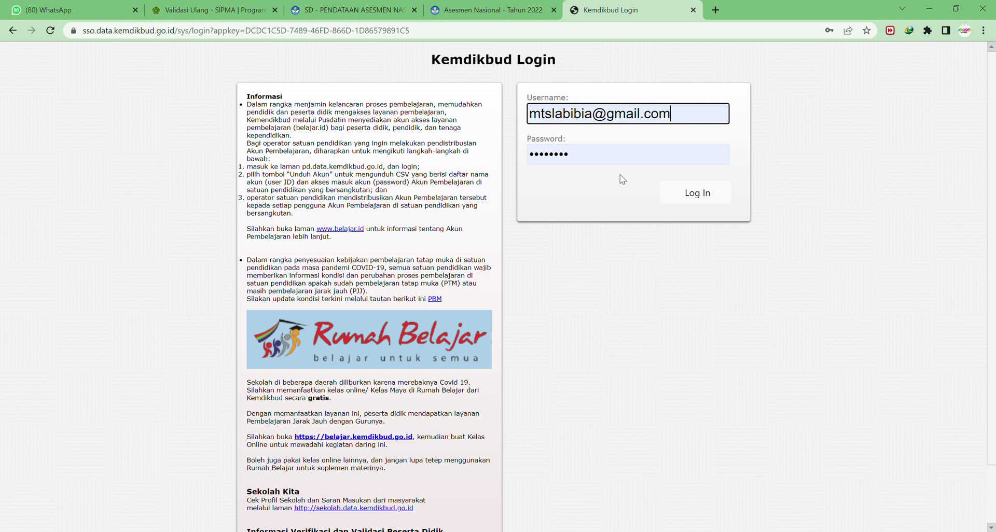
left_click(696, 203)
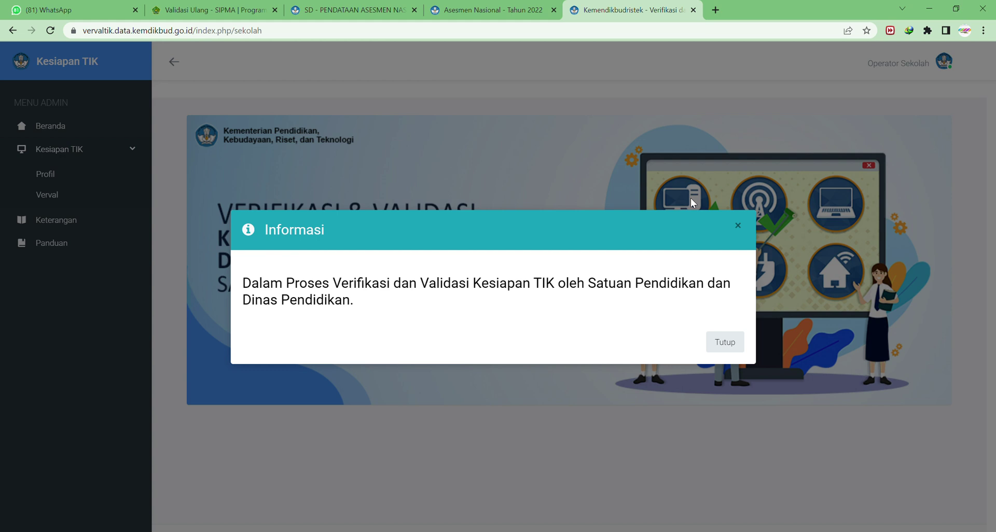
Close the Informasi notice, confirm the operator account is MTSS LABIBIA, and go to Keterangan.
left_click(719, 347)
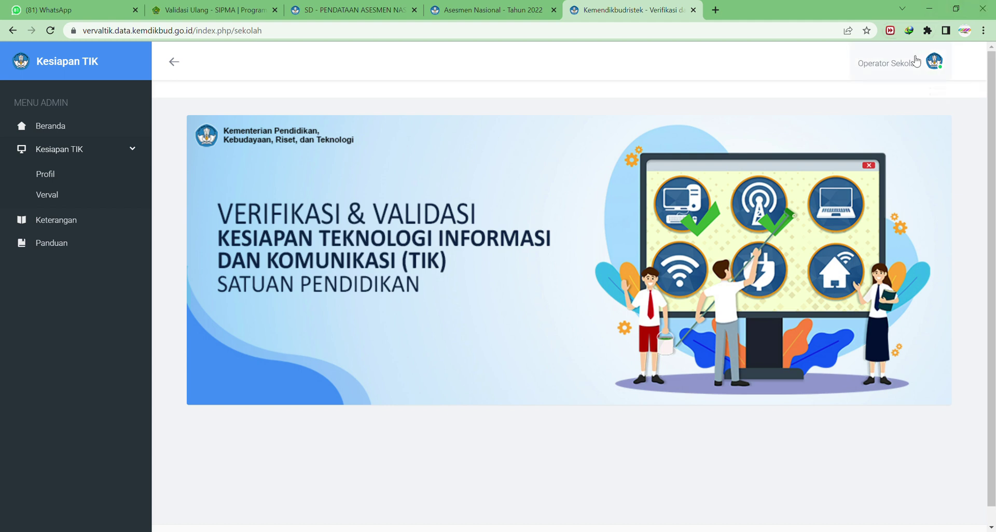
left_click(917, 61)
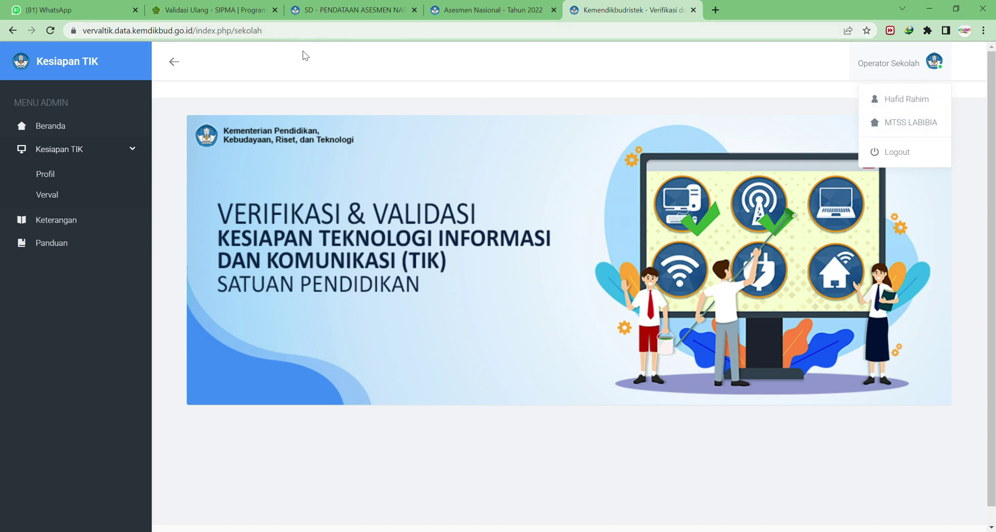
left_click(313, 83)
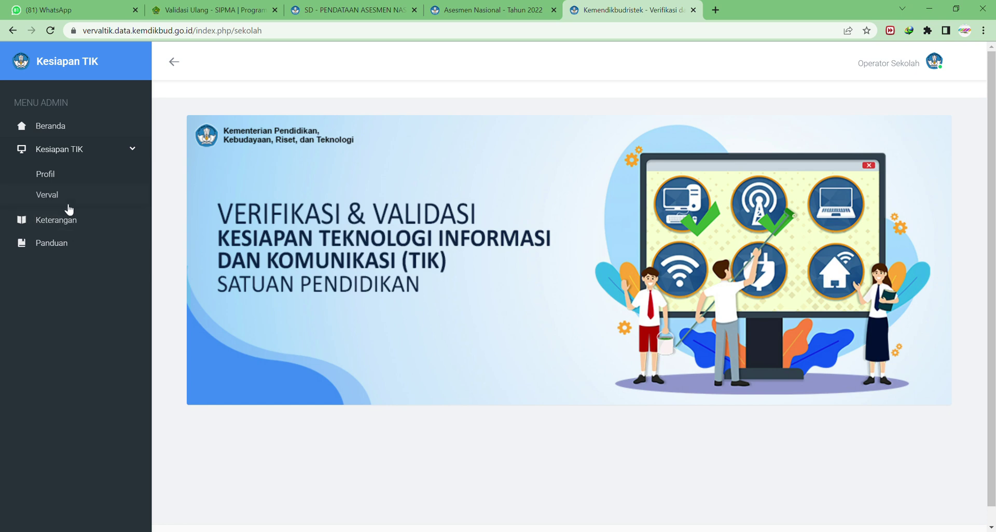
left_click(63, 222)
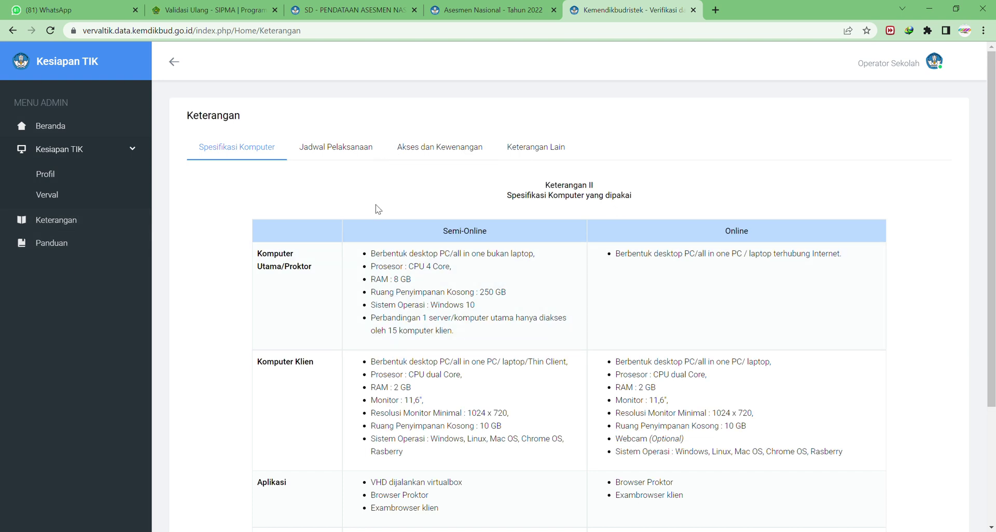
Read the Keterangan schedule, access-rights and definitions sections, then go to Kesiapan TIK > Verval.
scroll(472, 217, "down", 2)
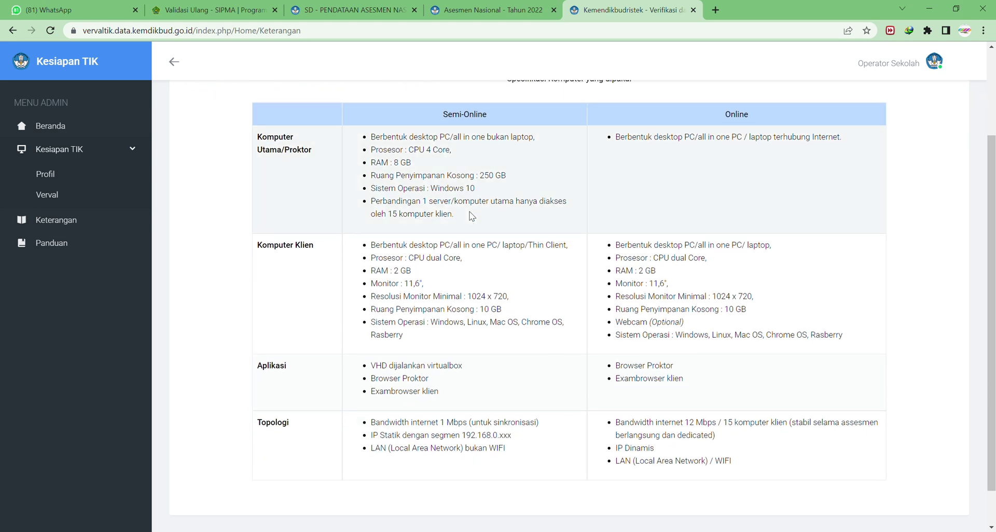
scroll(471, 216, "up", 2)
left_click(339, 157)
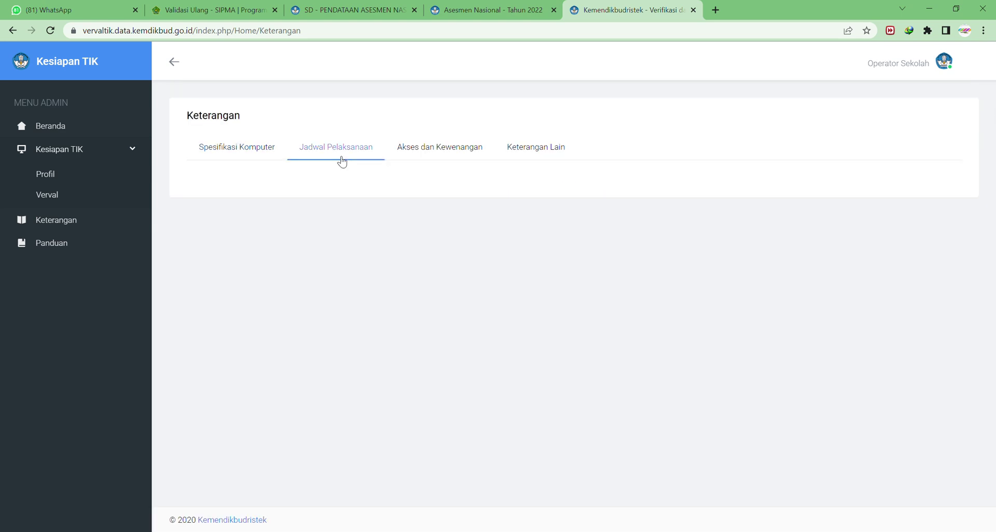
left_click(480, 154)
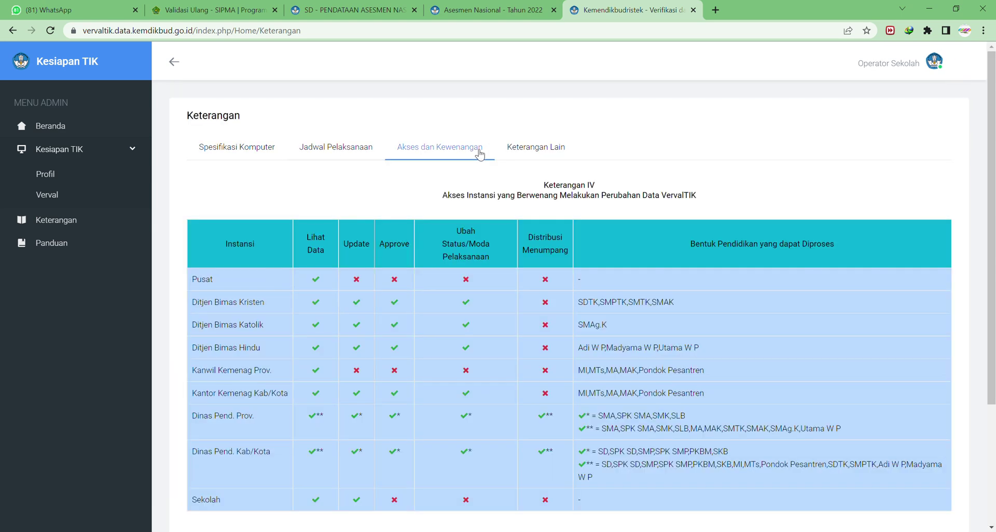
left_click(540, 157)
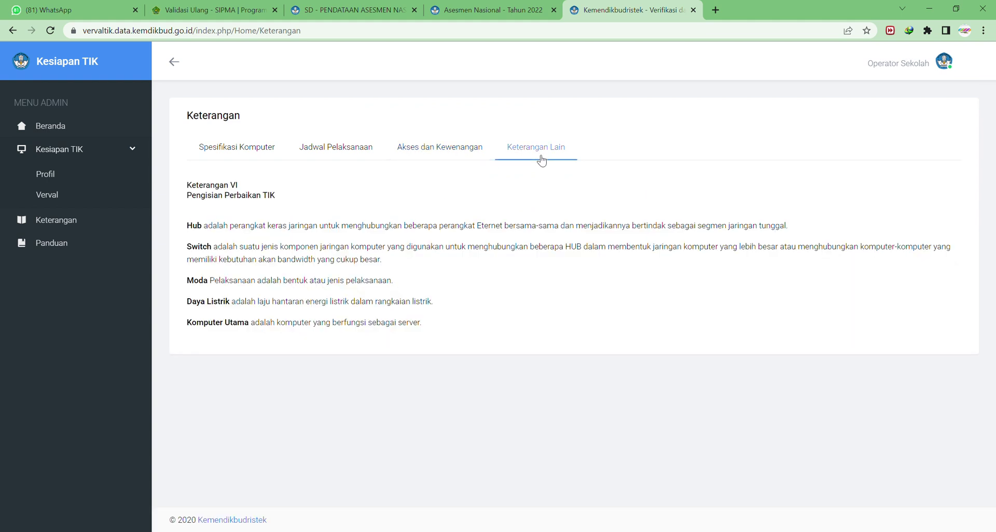
left_click(456, 153)
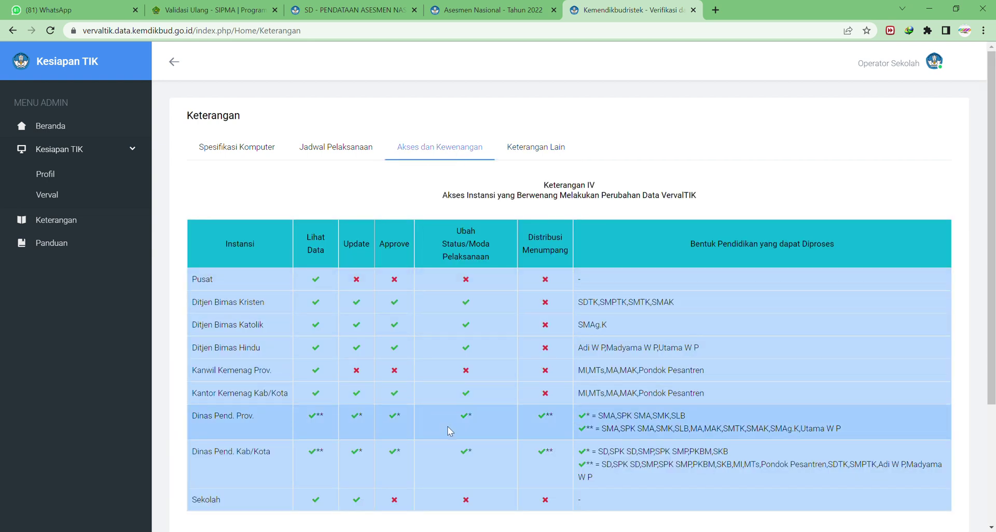
scroll(458, 424, "down", 1)
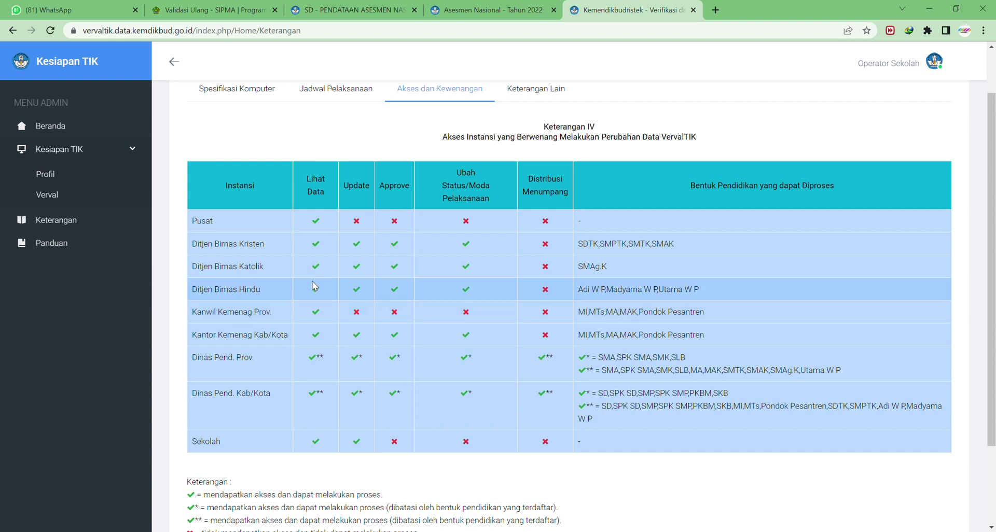
left_click(57, 200)
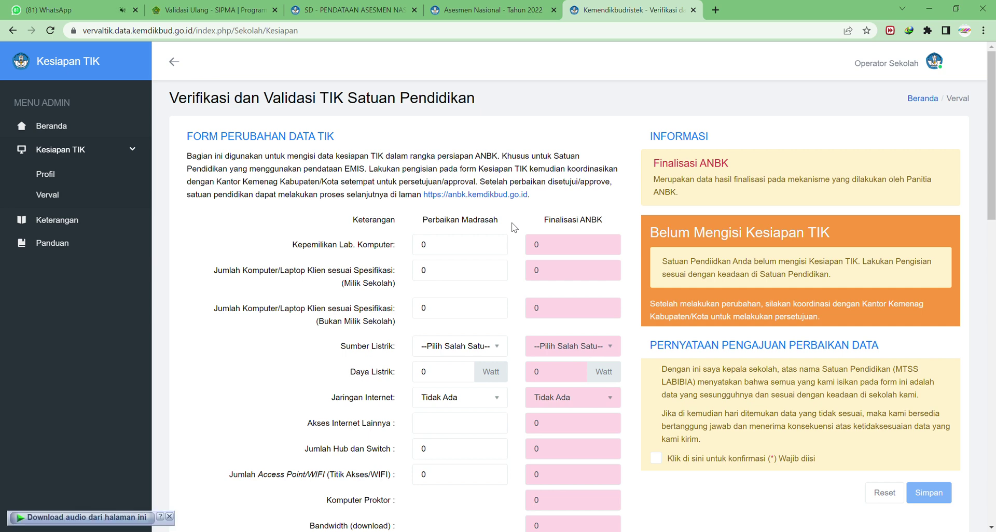
Filter Riwayat Perubahan Data to 2021/2022, then 2020/2021, and return to the form.
scroll(515, 227, "down", 13)
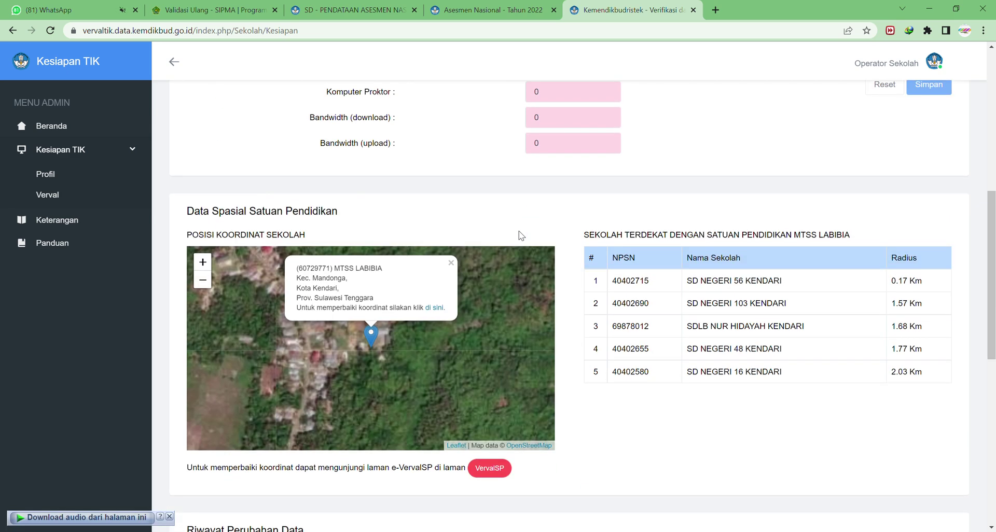
scroll(527, 267, "down", 1)
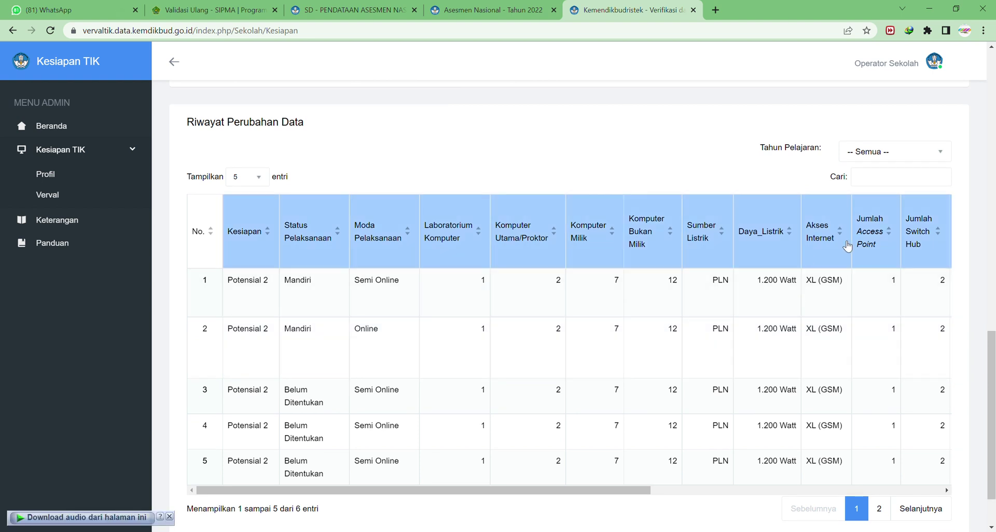
left_click(884, 176)
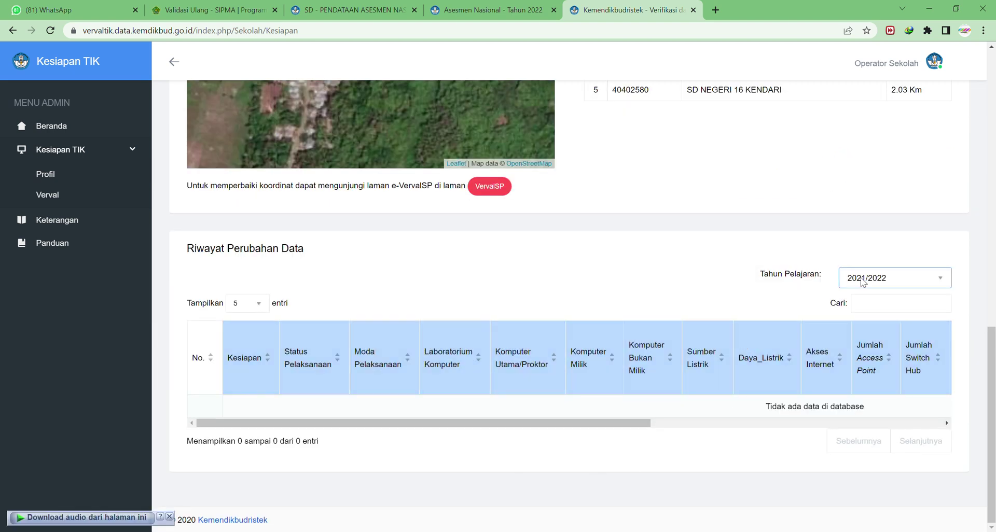
left_click(863, 281)
left_click(868, 316)
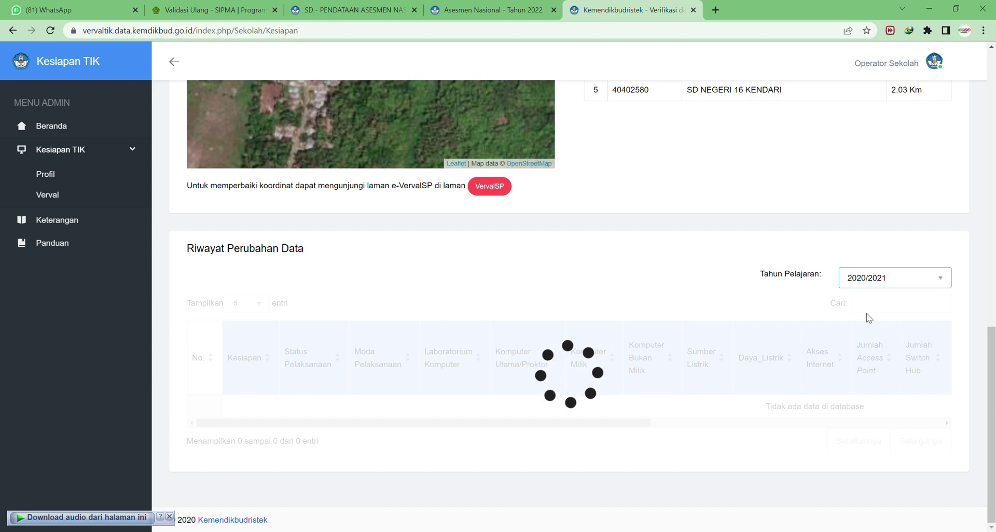
scroll(574, 385, "down", 1)
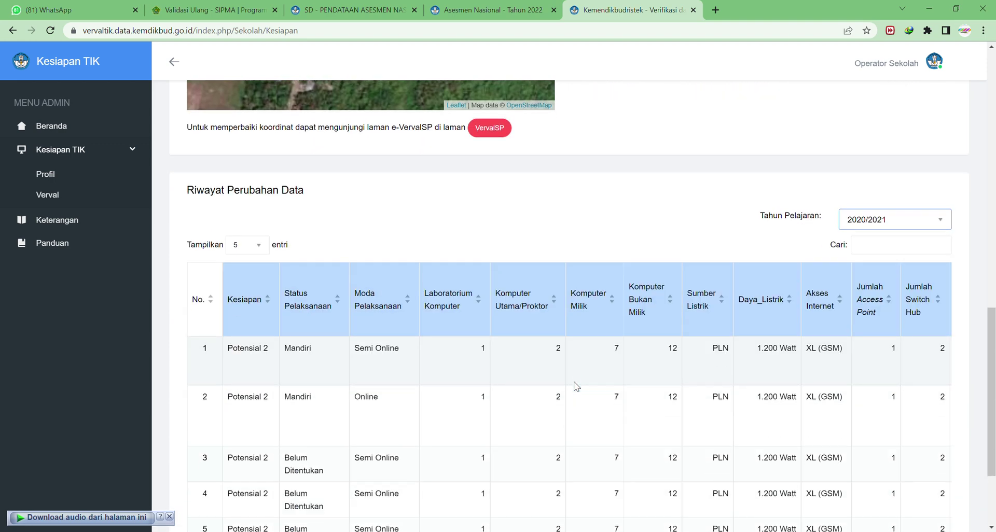
scroll(558, 385, "up", 15)
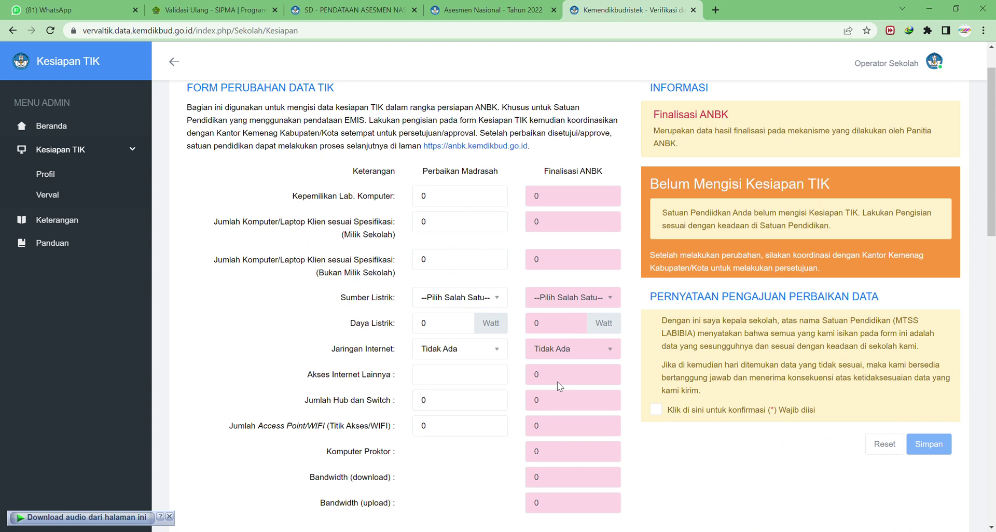
scroll(365, 211, "up", 1)
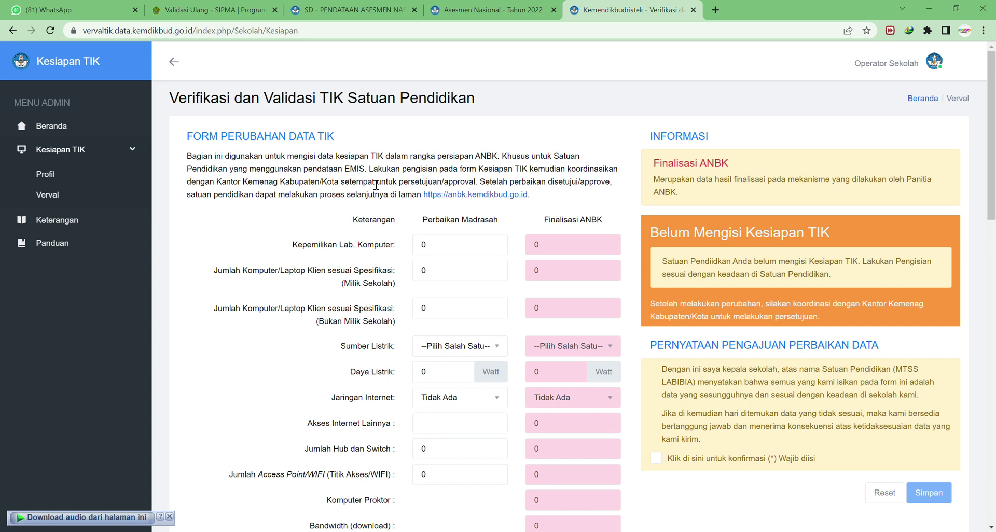
Select the Kepemilikan Lab. Komputer value so it can be set to 1.
double_click(355, 169)
left_click(244, 190)
scroll(438, 252, "down", 8)
scroll(438, 258, "down", 3)
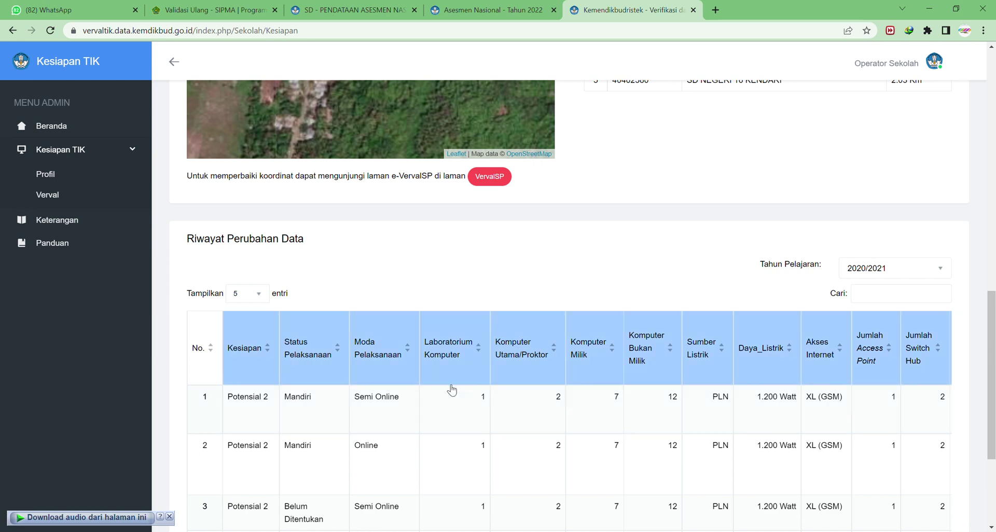
scroll(452, 391, "up", 12)
left_click_drag(460, 251, 395, 240)
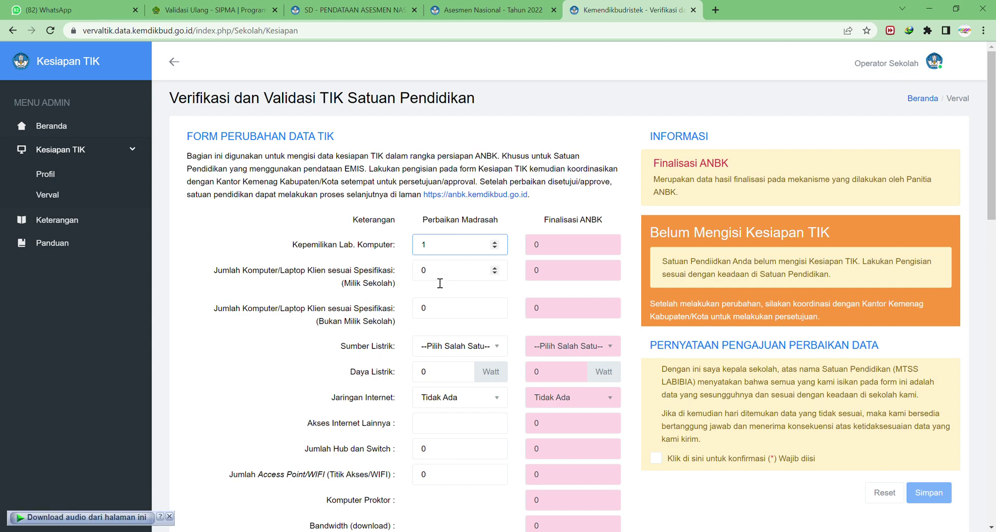
Enter 7 school-owned and 12 non-school-owned client computers.
scroll(451, 285, "down", 13)
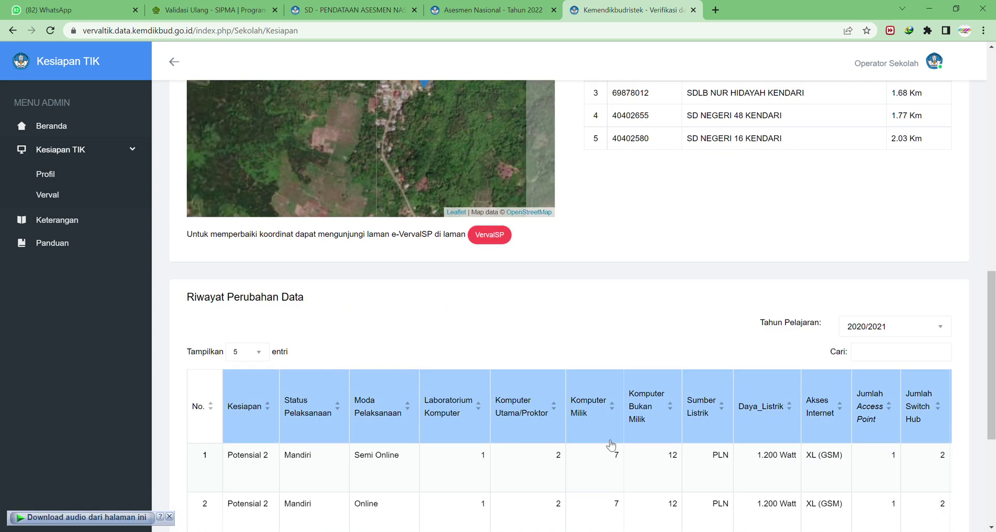
scroll(447, 209, "up", 12)
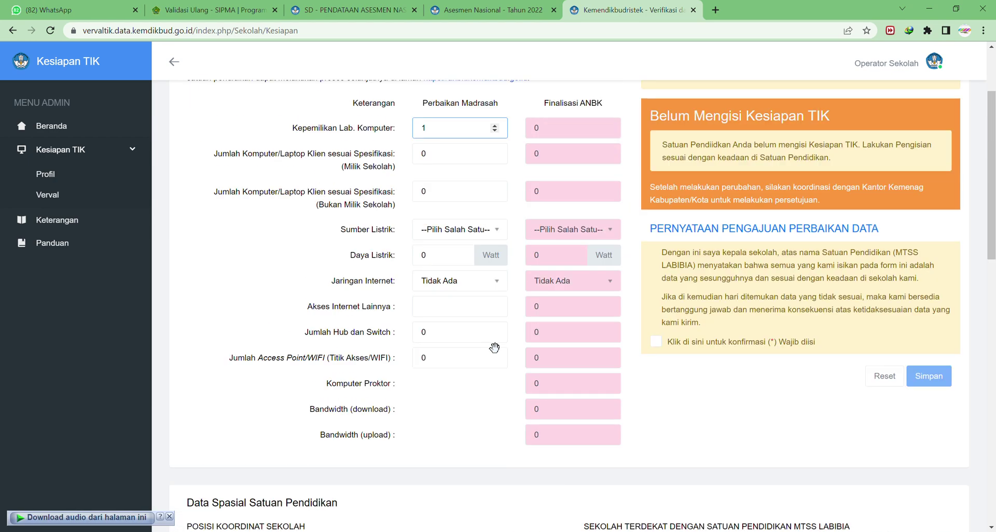
left_click_drag(446, 159, 420, 158)
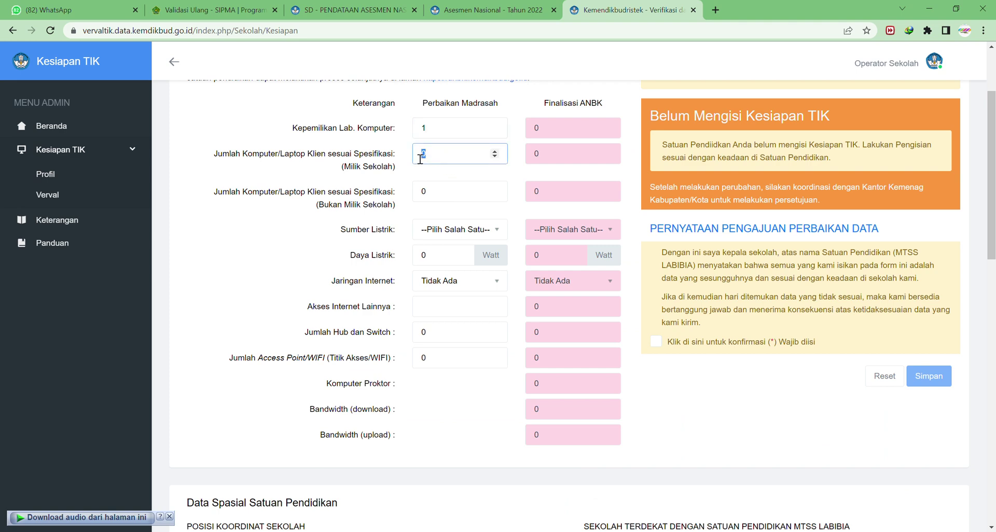
key("Tab")
type("12")
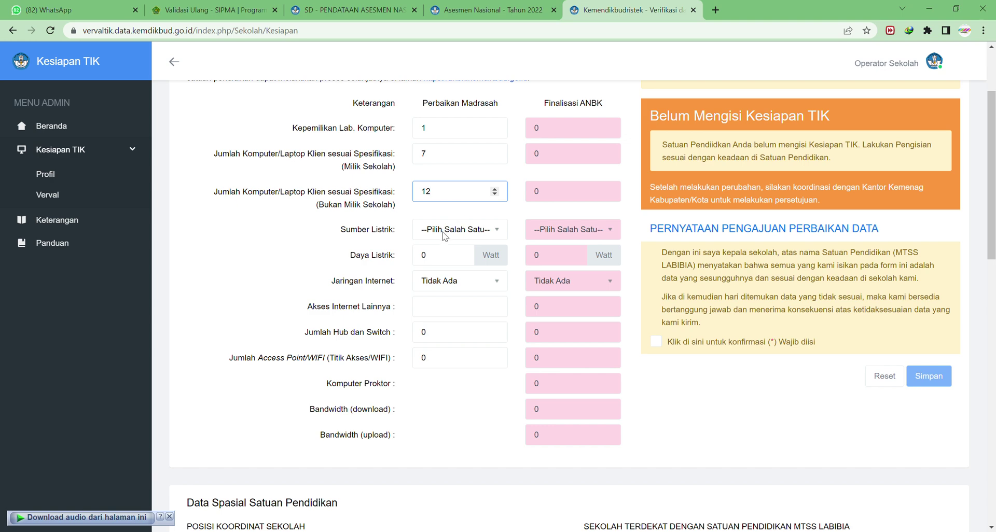
Set electricity to PLN at 1200 Watt and the internet network to XL (GSM).
key("Tab")
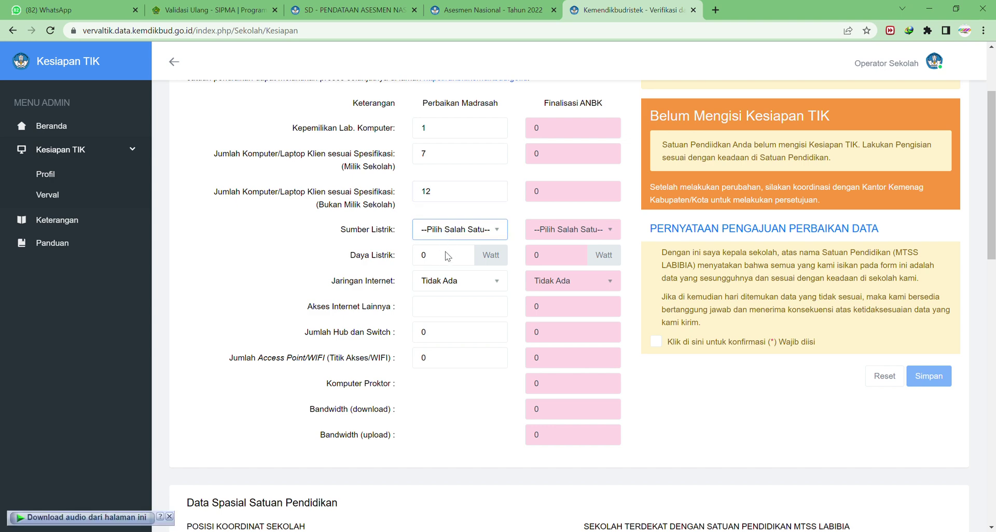
key("Down")
left_click(454, 265)
double_click(425, 256)
type("1200")
key("Tab")
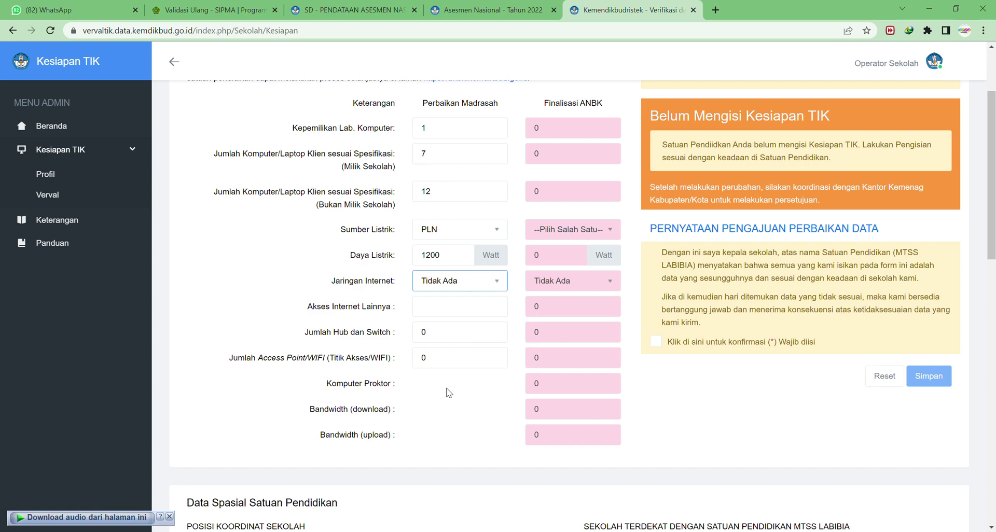
key("Down")
left_click(449, 313)
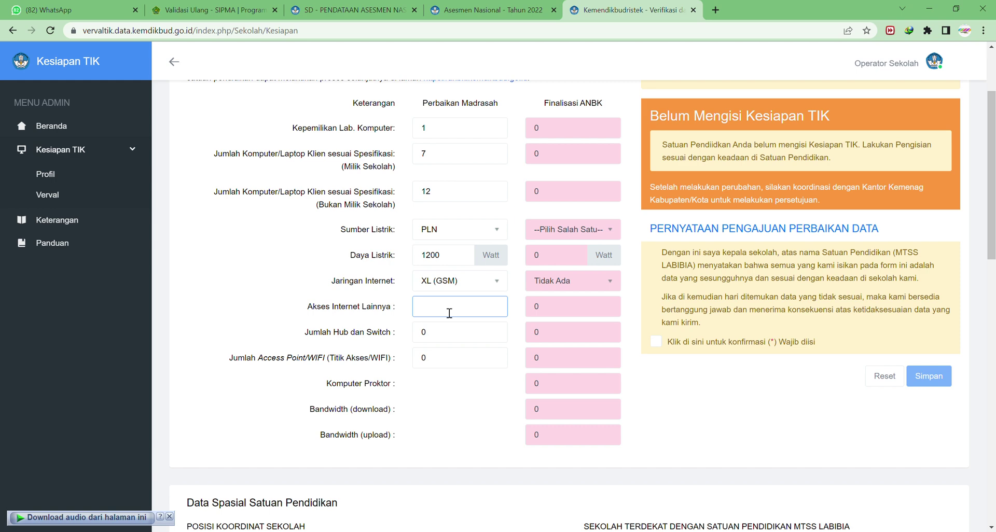
scroll(450, 313, "down", 12)
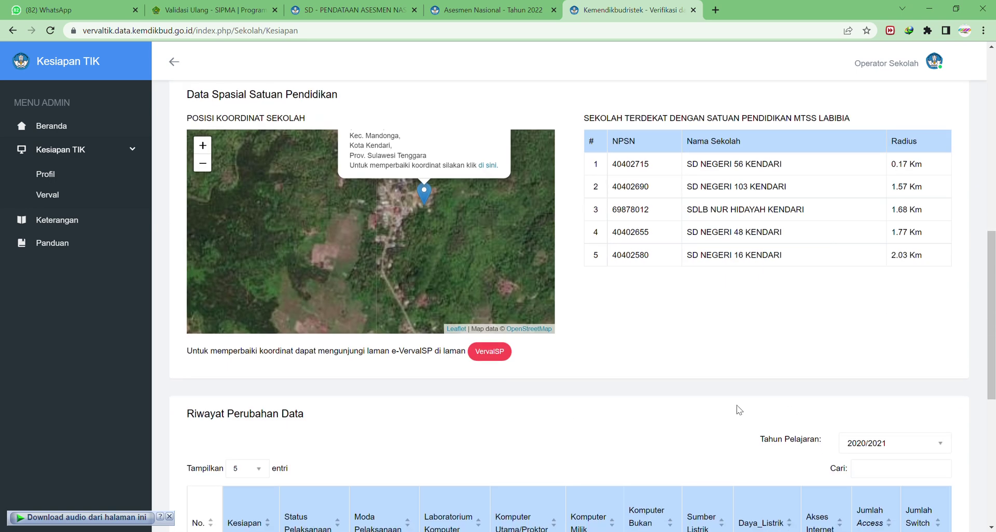
scroll(803, 363, "right", 3)
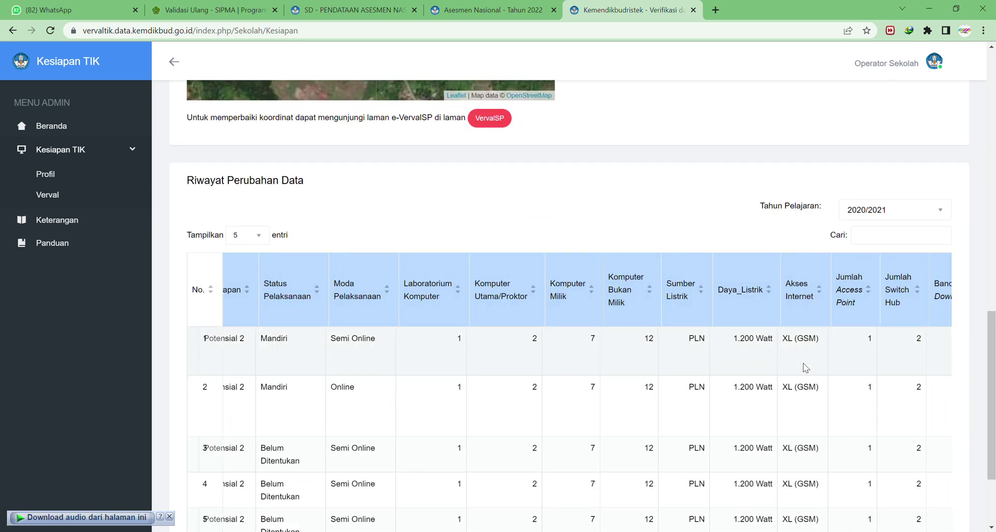
scroll(801, 362, "right", 3)
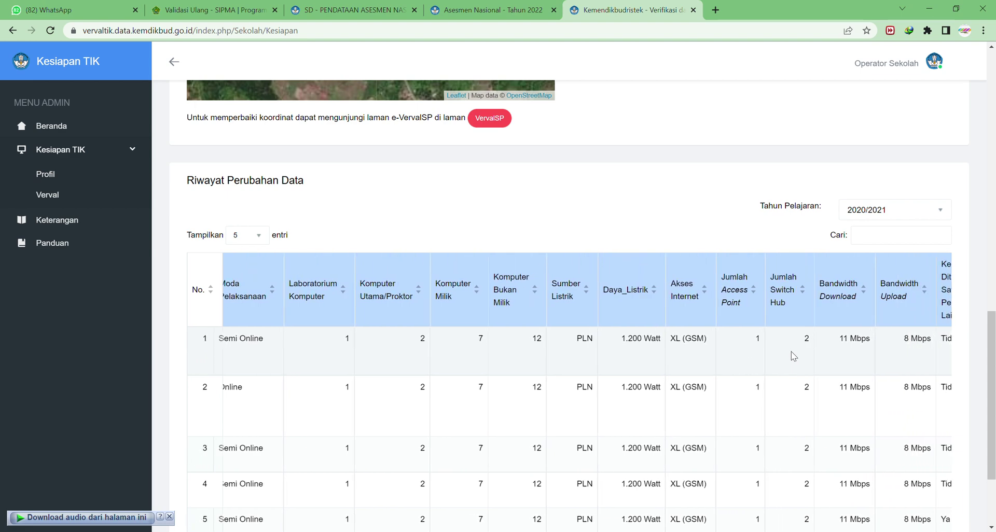
scroll(794, 356, "right", 3)
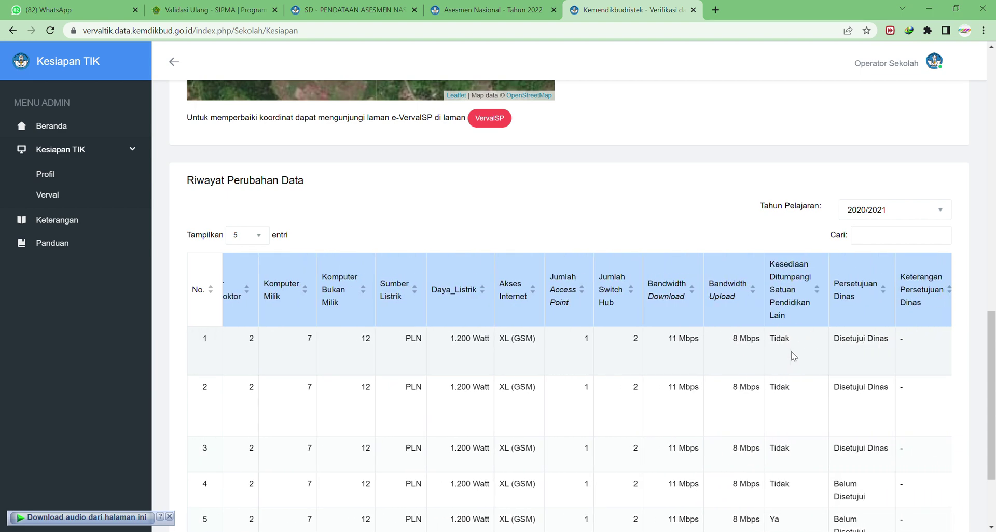
scroll(792, 356, "left", 8)
scroll(328, 225, "up", 12)
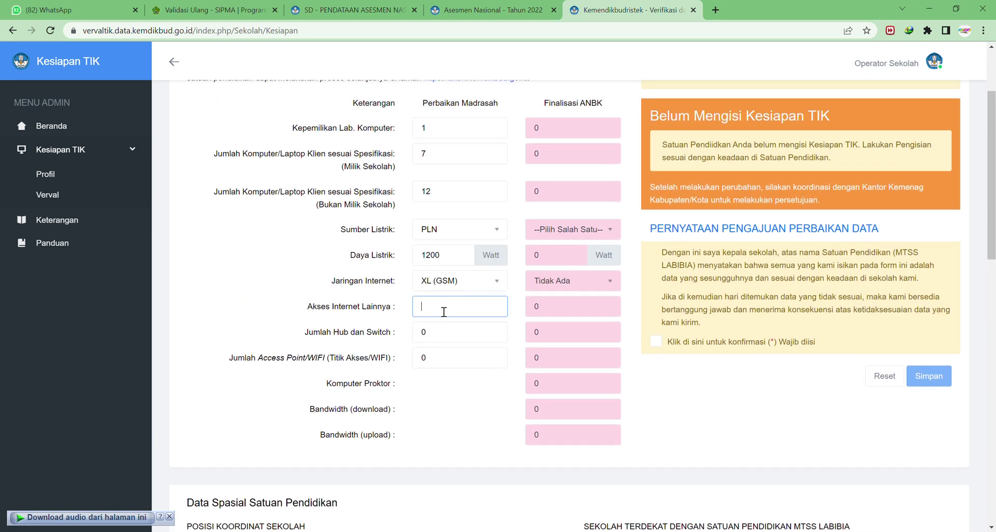
Set Jumlah Hub dan Switch to 2 and Jumlah Access Point/WIFI to 1.
double_click(439, 338)
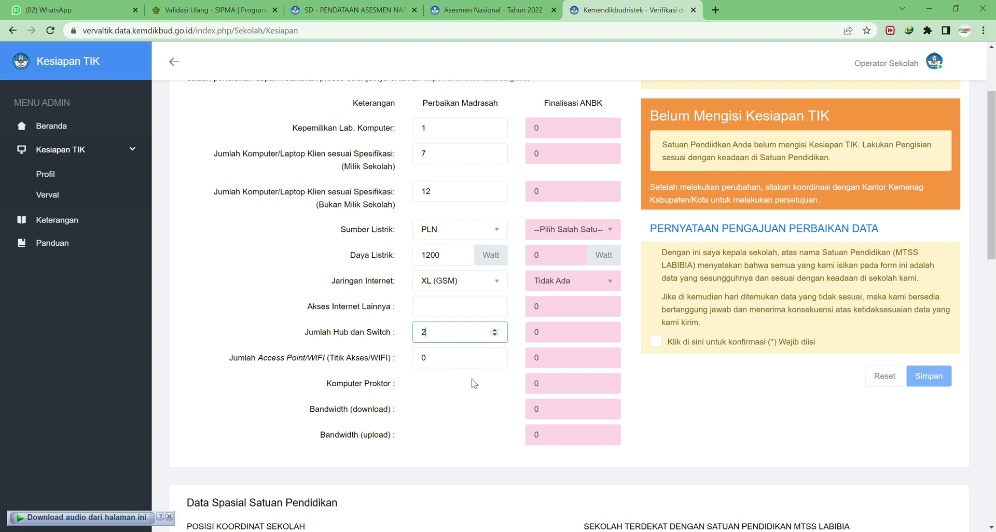
double_click(445, 360)
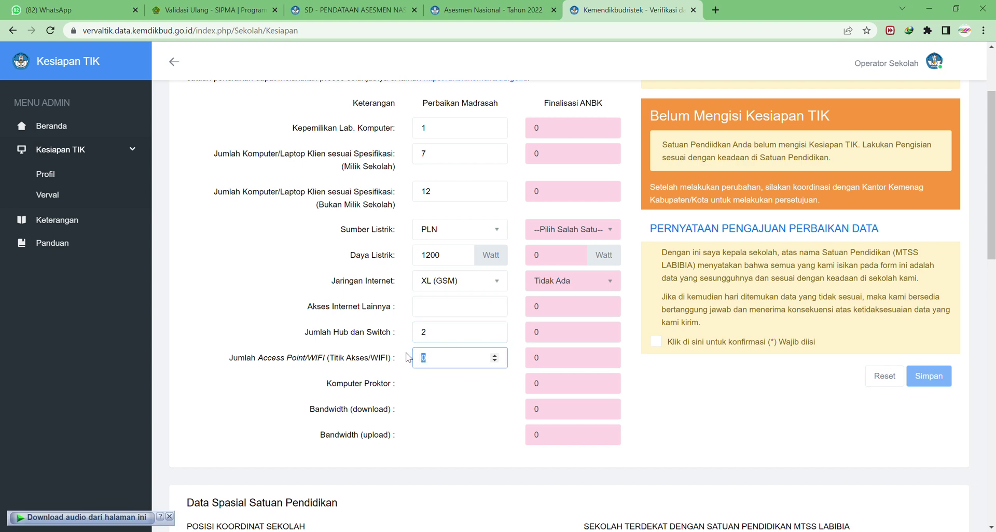
type("1")
scroll(447, 400, "down", 1)
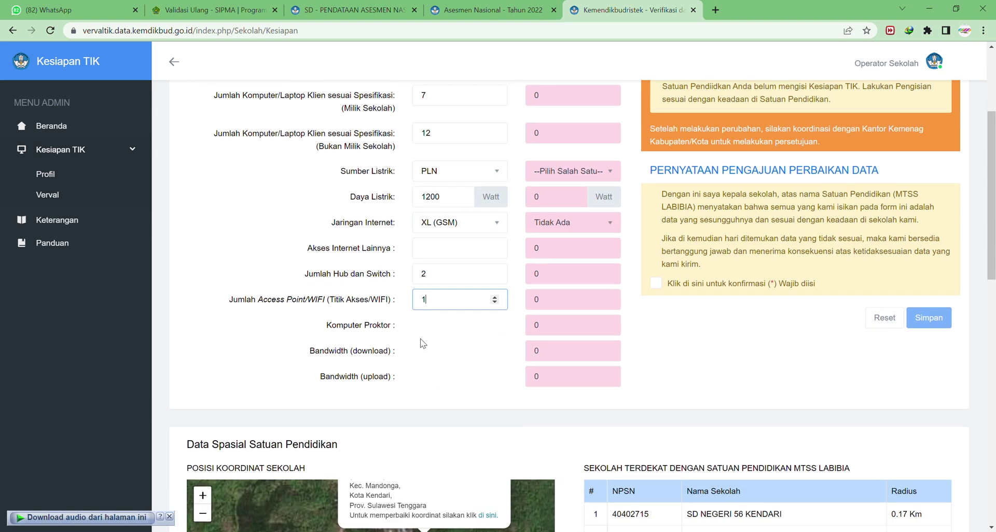
left_click(598, 331)
scroll(431, 345, "down", 1)
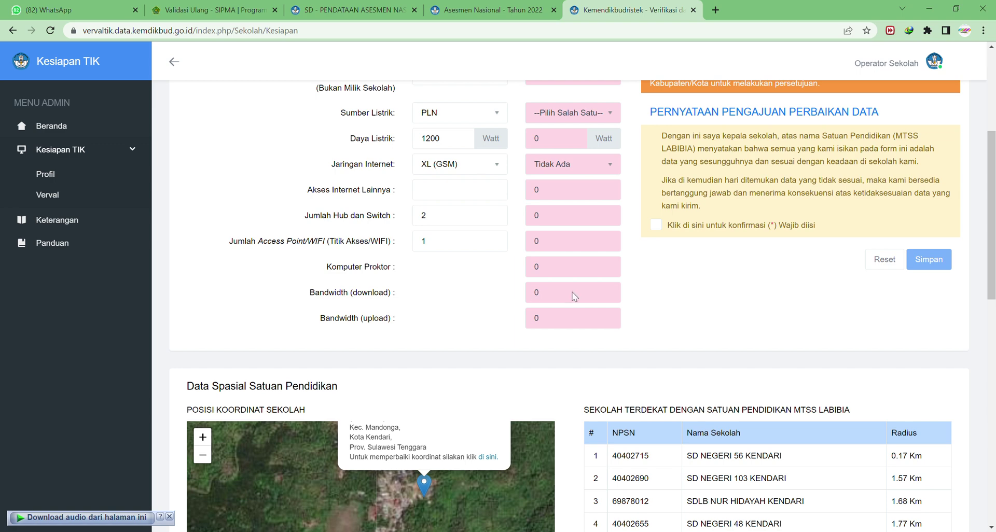
scroll(504, 278, "up", 5)
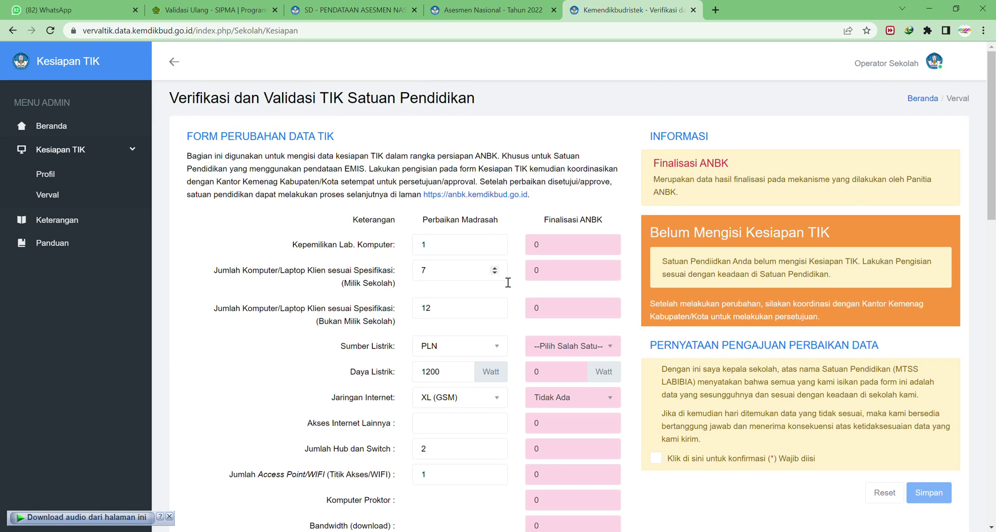
scroll(506, 291, "down", 4)
left_click_drag(410, 310, 429, 302)
left_click(419, 274)
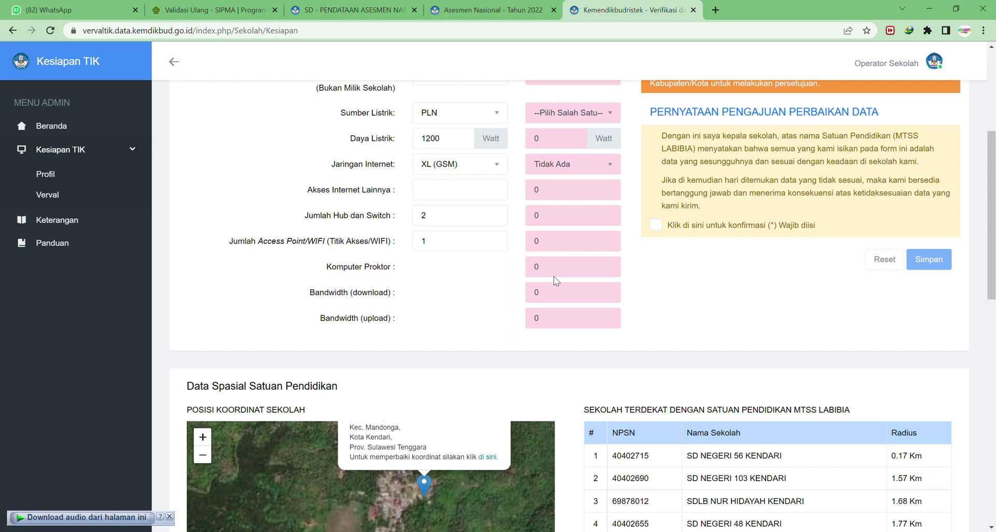
scroll(553, 276, "up", 5)
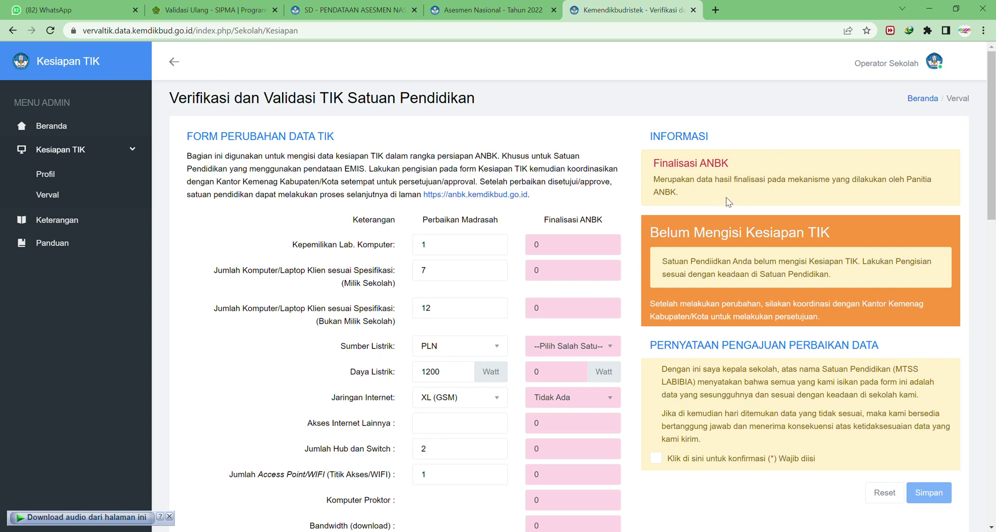
scroll(685, 200, "down", 1)
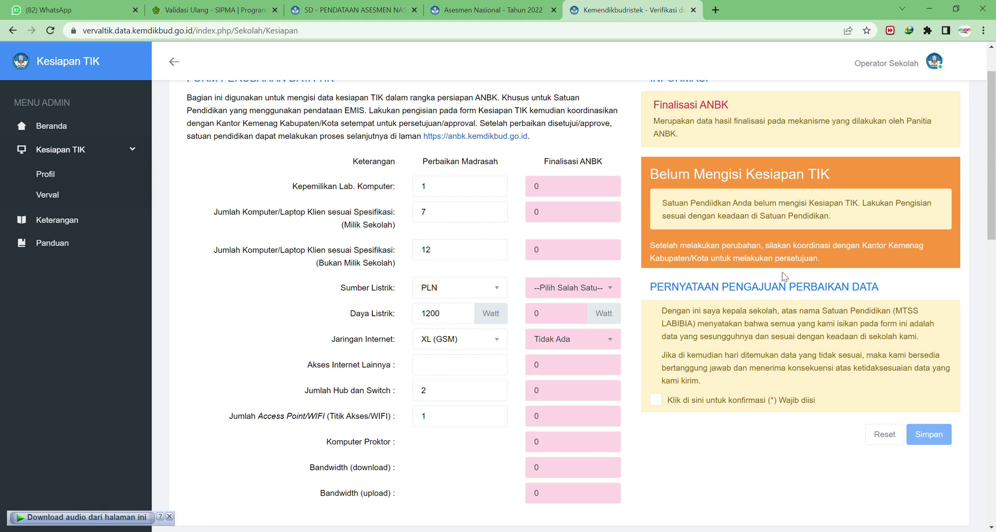
scroll(678, 288, "down", 1)
left_click_drag(657, 234, 896, 240)
left_click(897, 240)
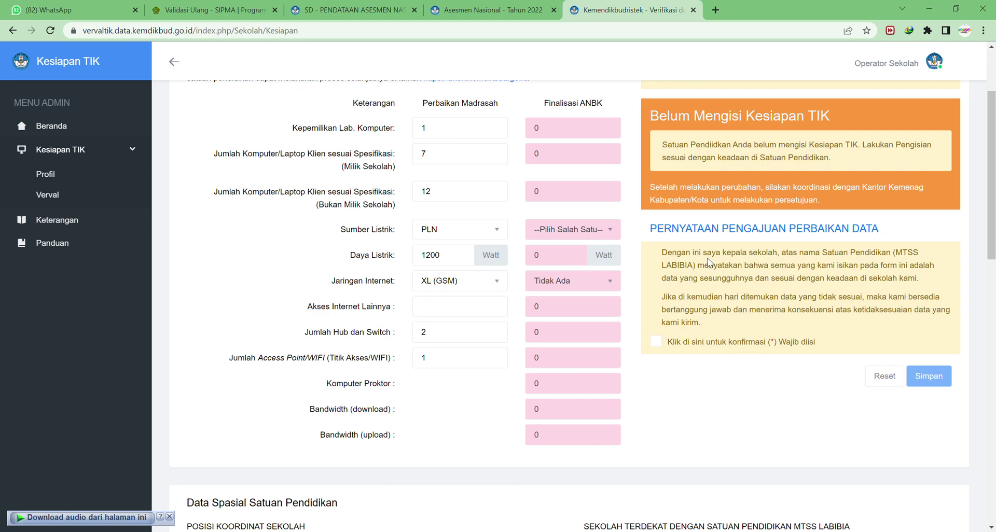
left_click(656, 342)
scroll(346, 193, "up", 2)
scroll(415, 213, "down", 6)
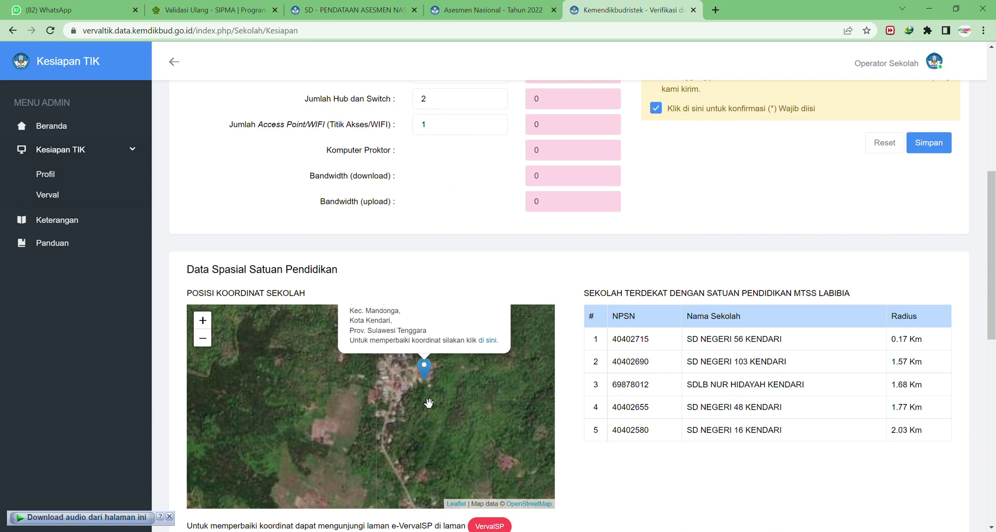
scroll(431, 400, "up", 1)
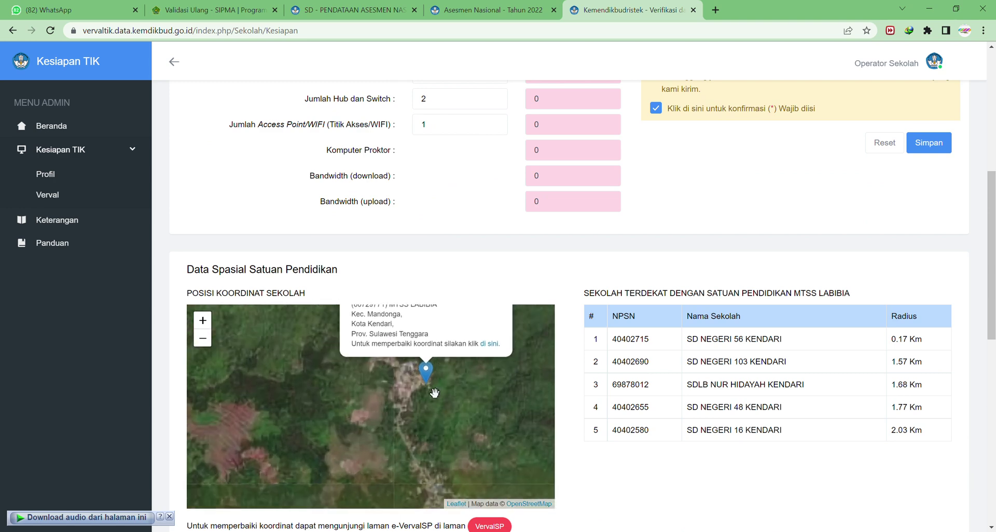
scroll(435, 392, "up", 1)
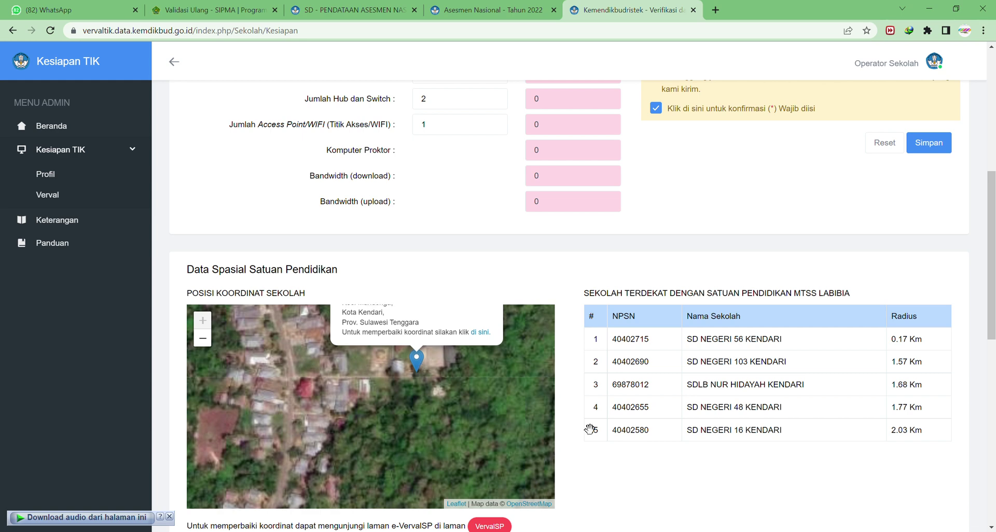
scroll(667, 475, "down", 3)
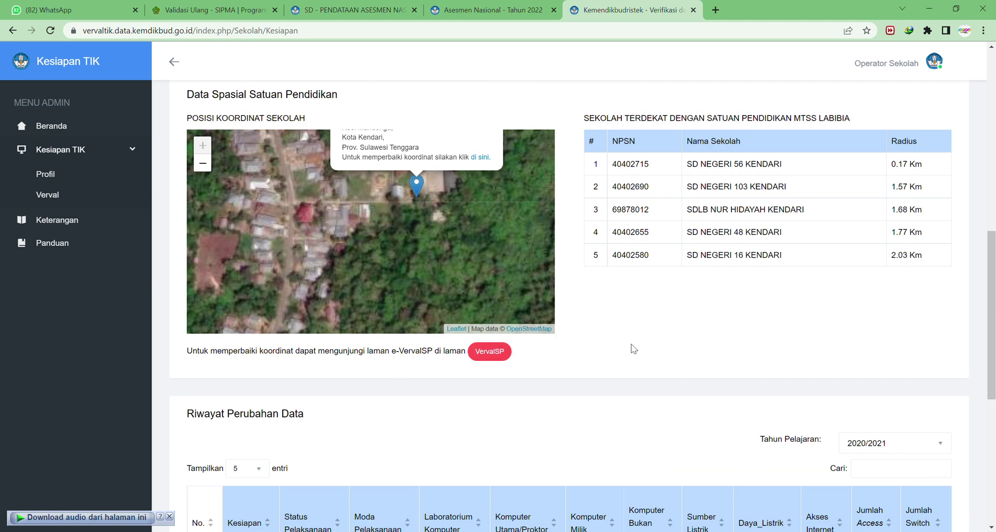
scroll(633, 348, "up", 1)
left_click_drag(579, 179, 793, 179)
left_click(855, 184)
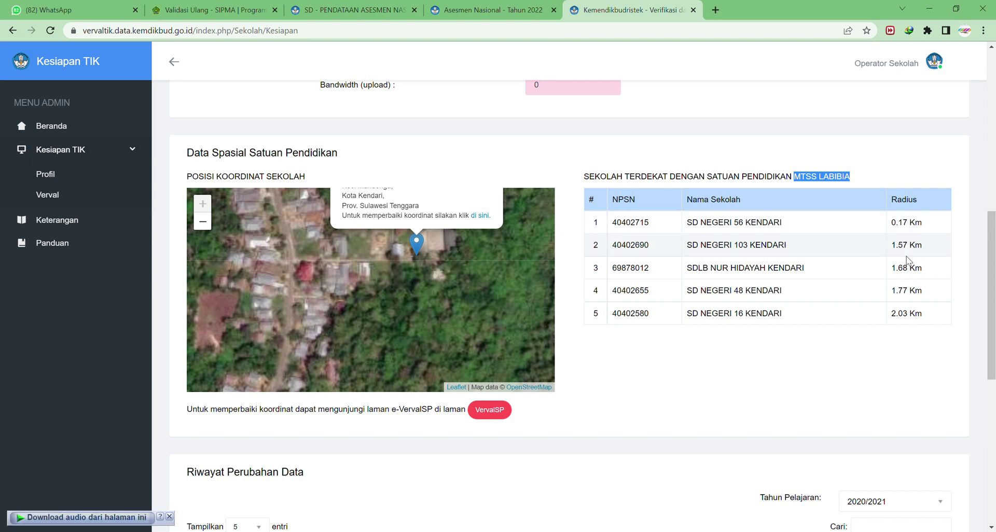
scroll(908, 261, "up", 5)
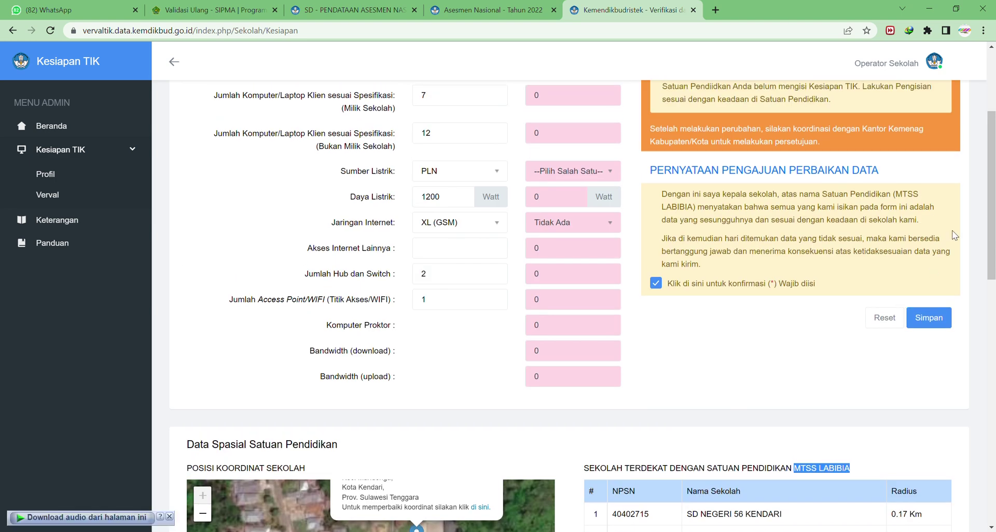
Save the form with Simpan, dismiss the success message, and review the submitted data.
left_click(927, 317)
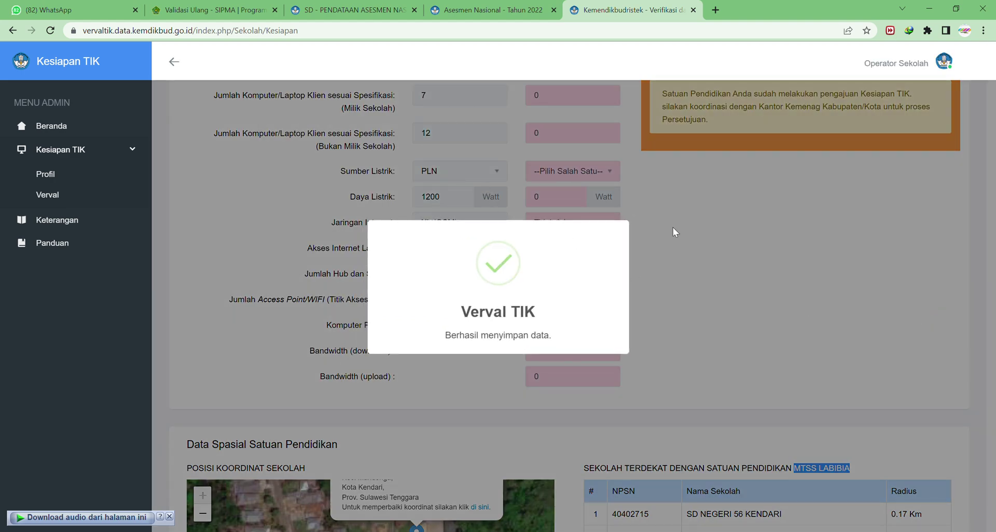
left_click(683, 273)
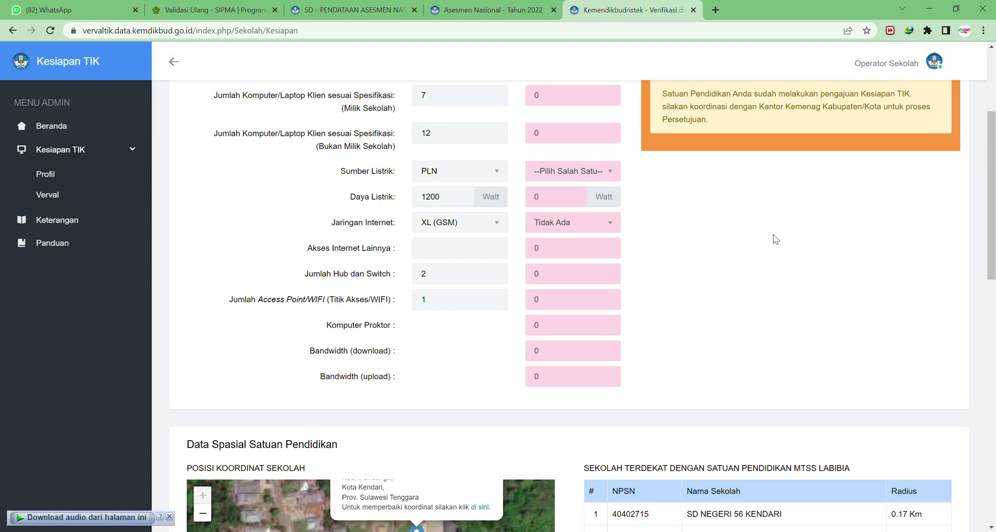
scroll(775, 240, "up", 4)
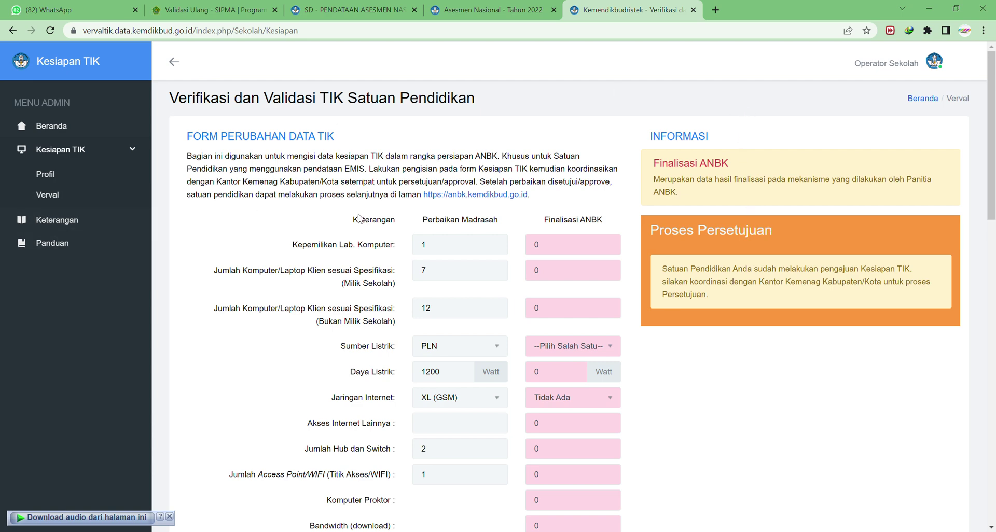
scroll(362, 219, "down", 1)
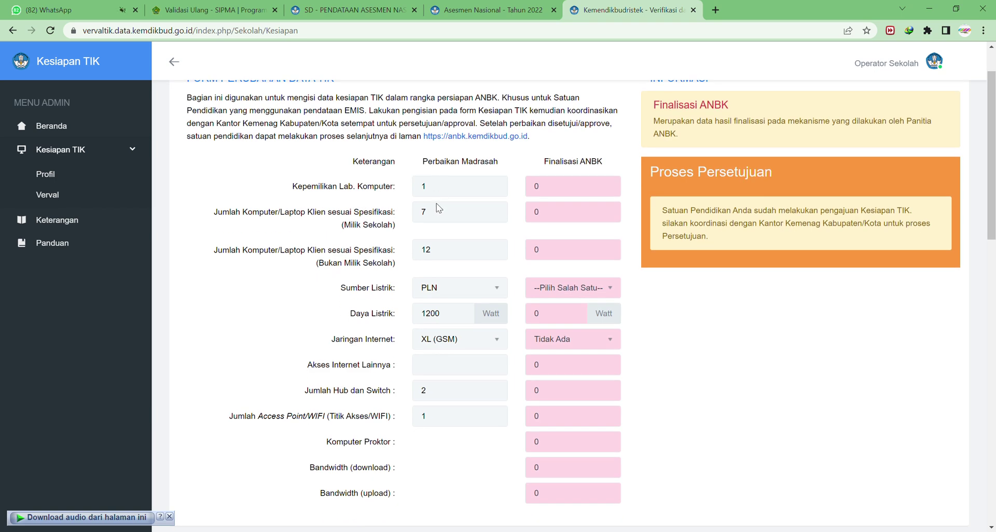
scroll(444, 221, "down", 3)
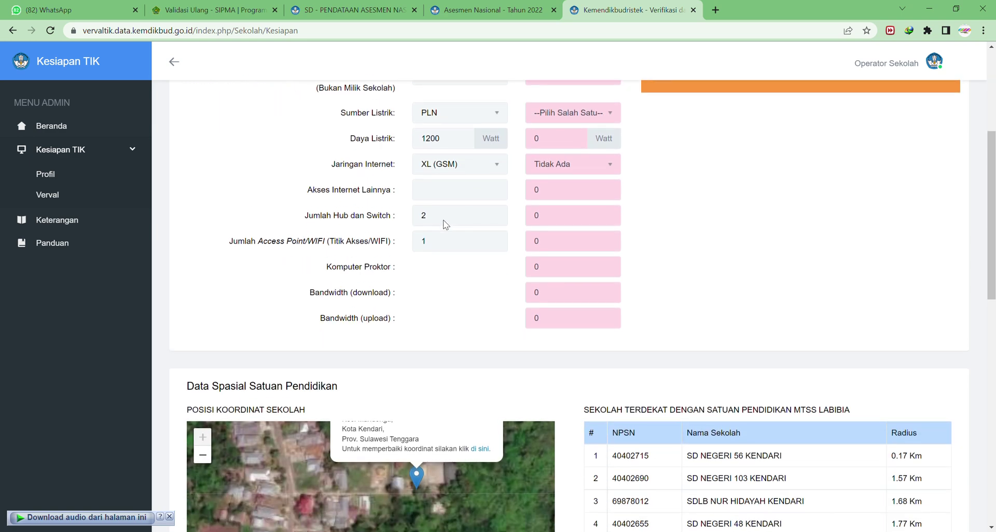
scroll(446, 228, "down", 2)
scroll(436, 229, "up", 5)
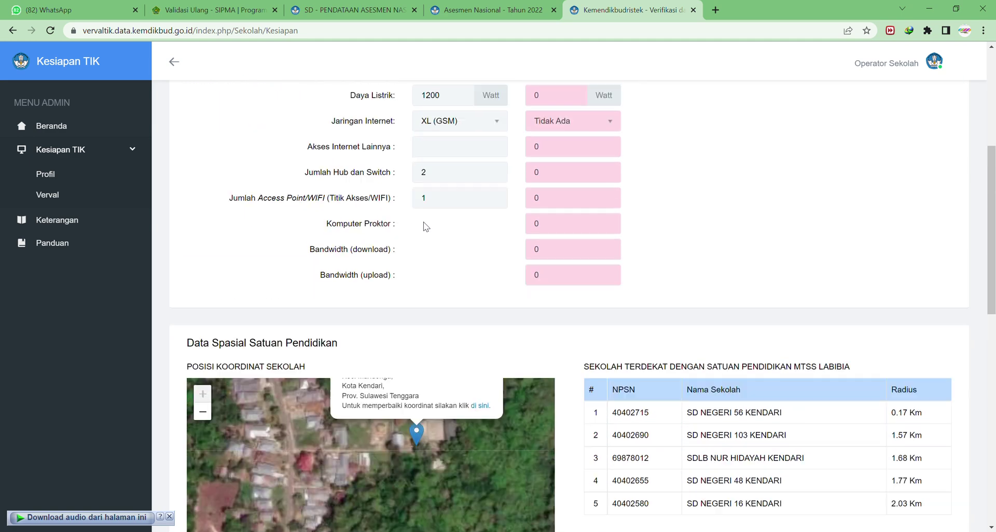
Review the Semi-Online and Online computer specifications in Keterangan, then switch to Jadwal Pelaksanaan.
left_click(72, 229)
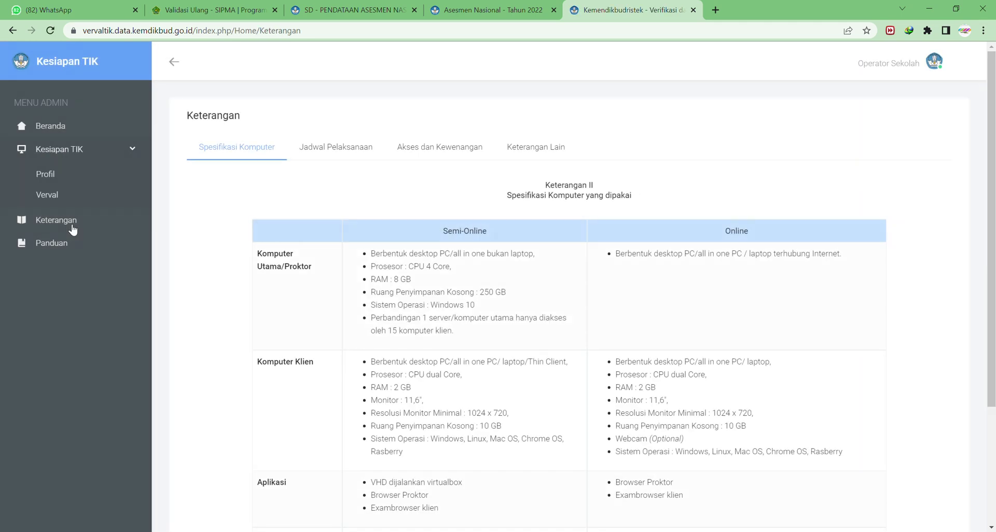
left_click_drag(430, 235, 493, 232)
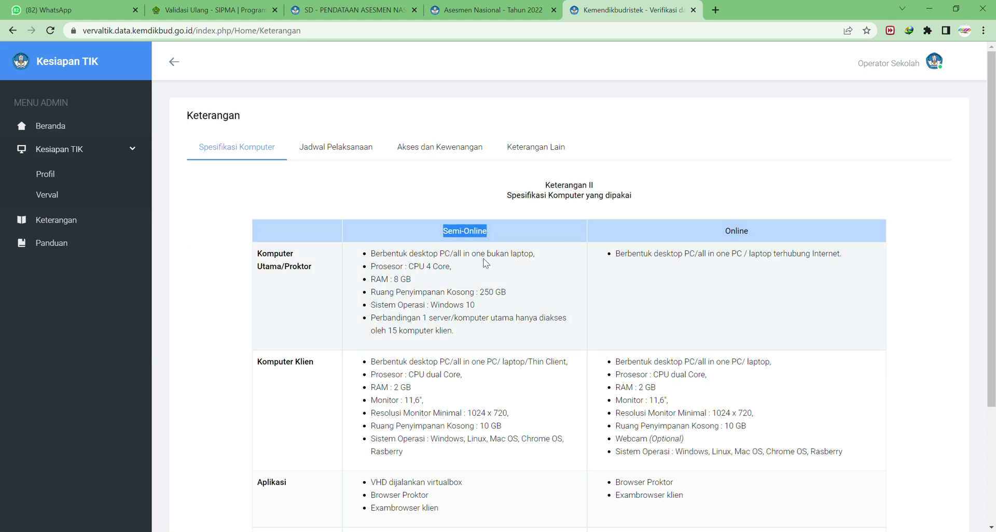
left_click_drag(362, 261, 444, 338)
left_click(445, 327)
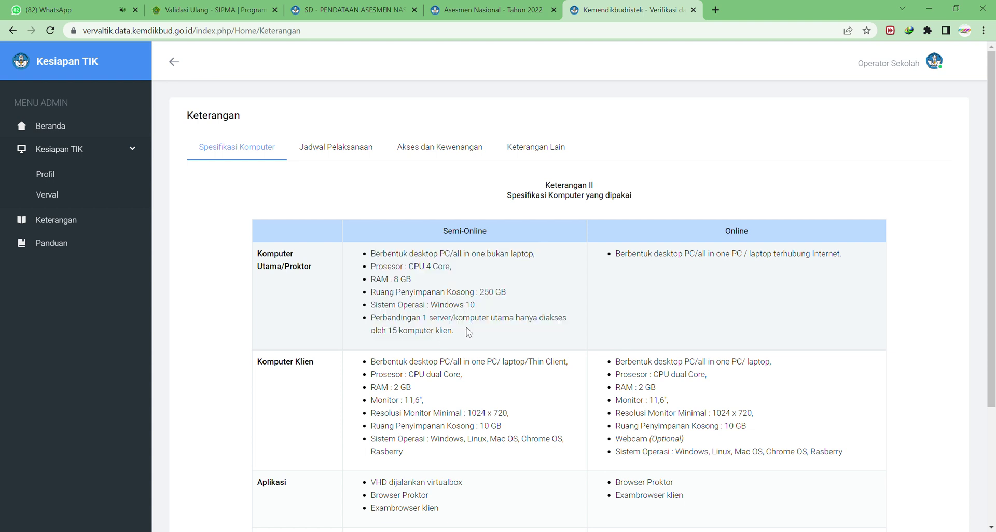
scroll(312, 374, "down", 2)
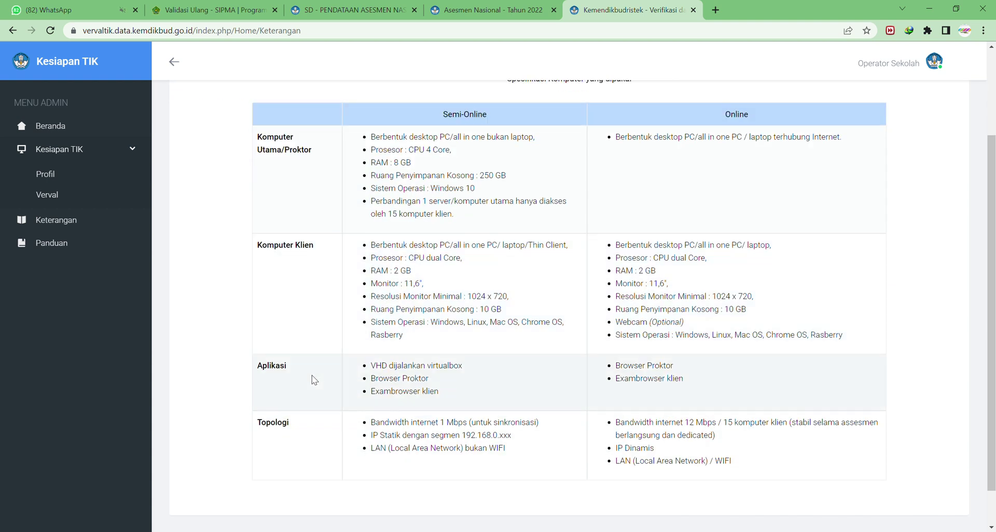
scroll(714, 285, "up", 2)
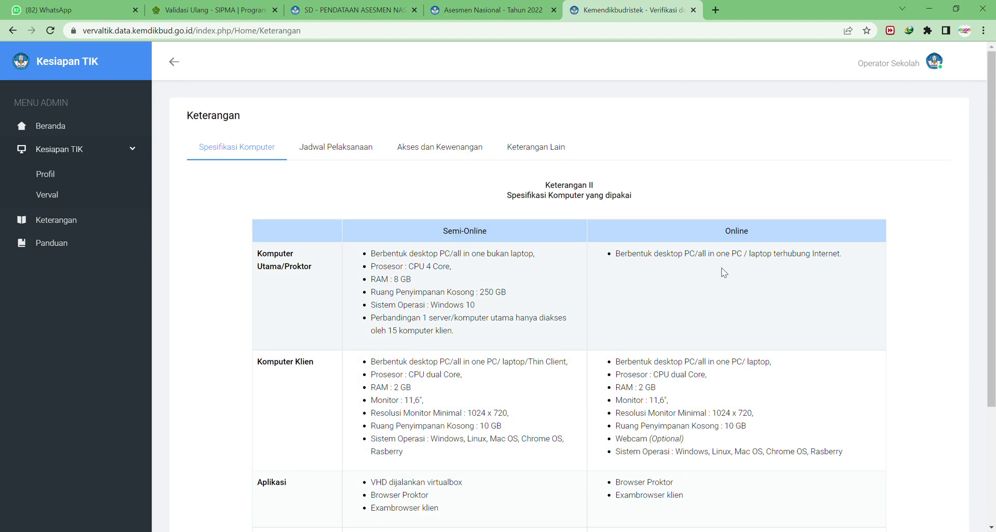
left_click_drag(723, 231, 754, 236)
left_click(338, 155)
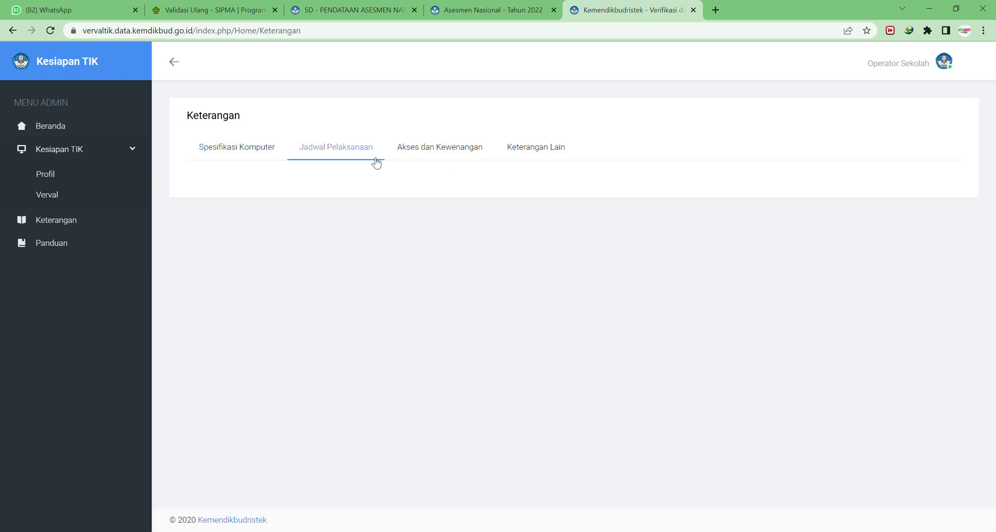
Pass through Akses dan Kewenangan to Keterangan Lain, highlighting the Hub, Switch and Komputer Utama definitions.
left_click(435, 155)
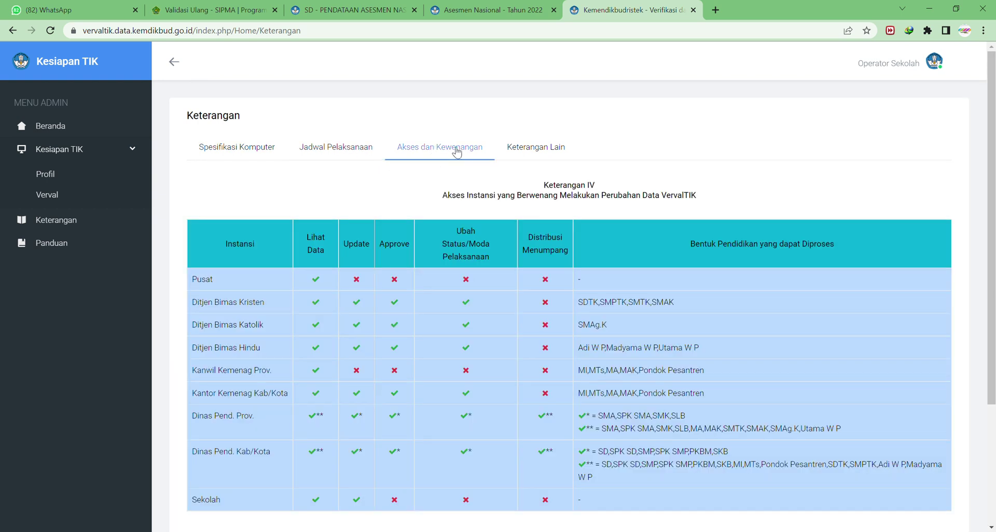
left_click(530, 152)
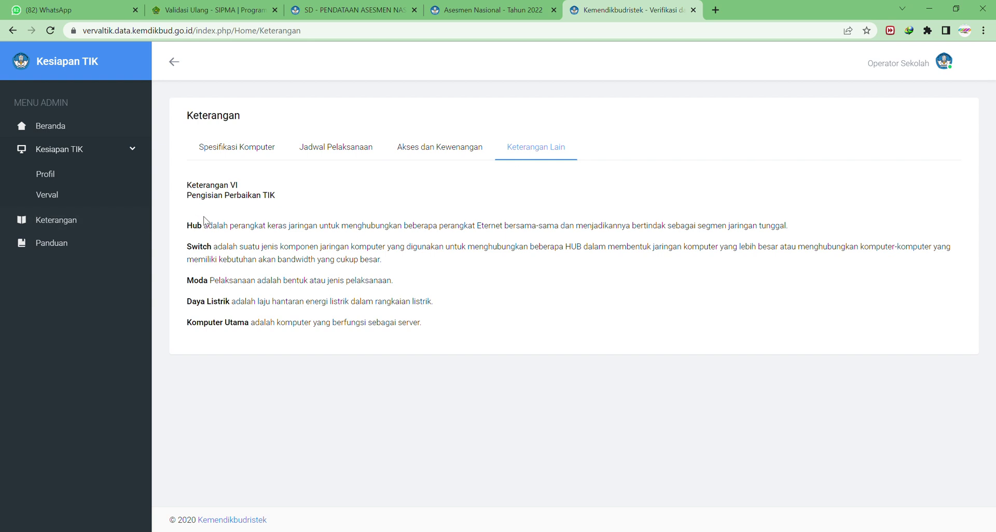
double_click(194, 229)
double_click(194, 251)
left_click(206, 232)
left_click_drag(194, 328, 256, 327)
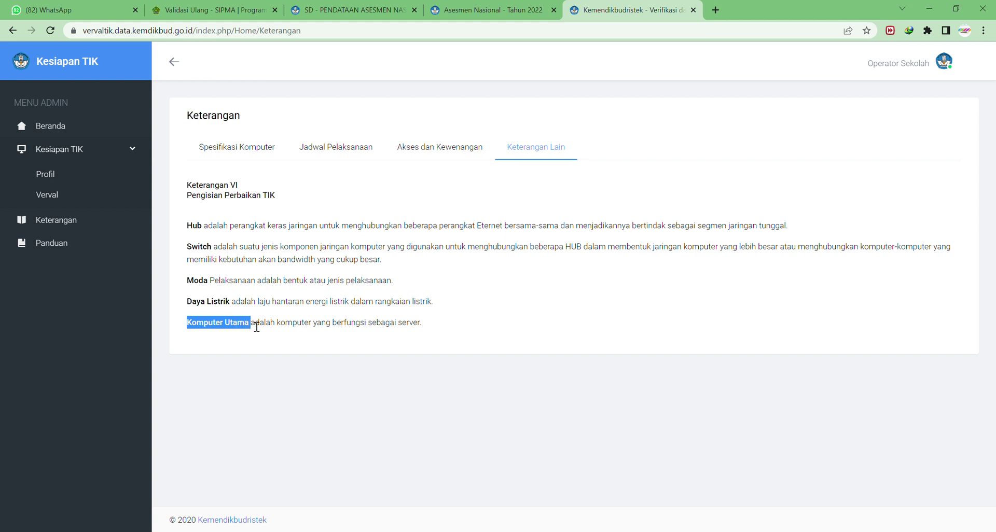
left_click(256, 327)
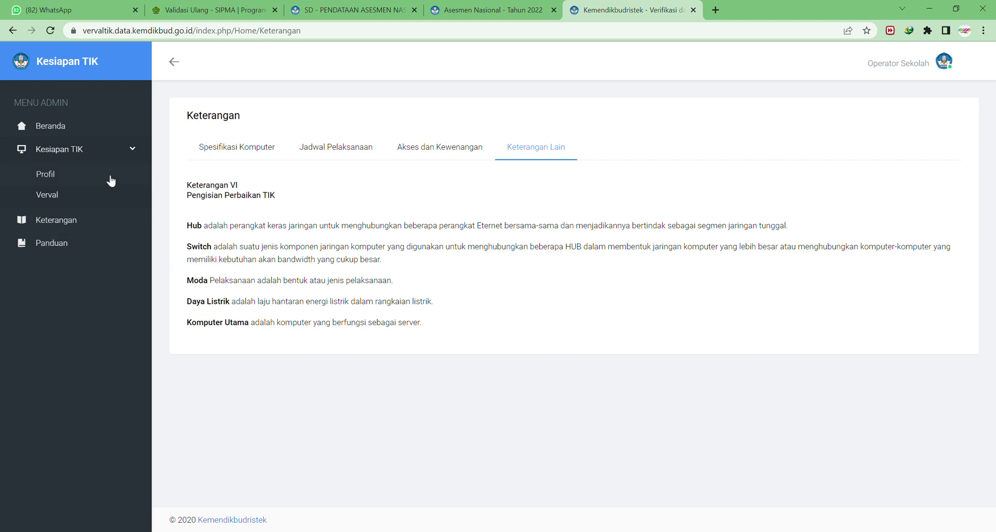
Open MTSS LABIBIA's Sekolah Kita profile and scroll to its Kesiapan TIK section showing Siap B.
left_click(86, 179)
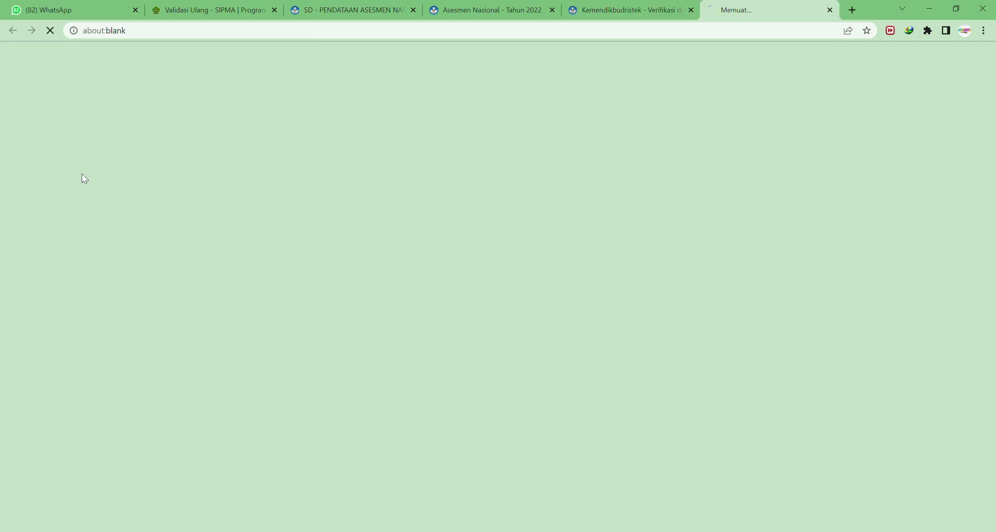
left_click(631, 5)
left_click(736, 7)
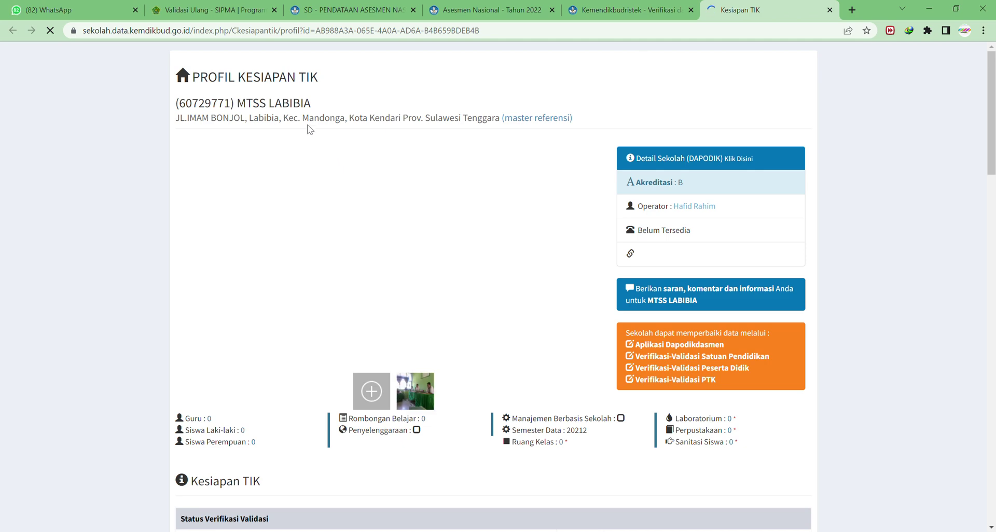
scroll(477, 406, "down", 5)
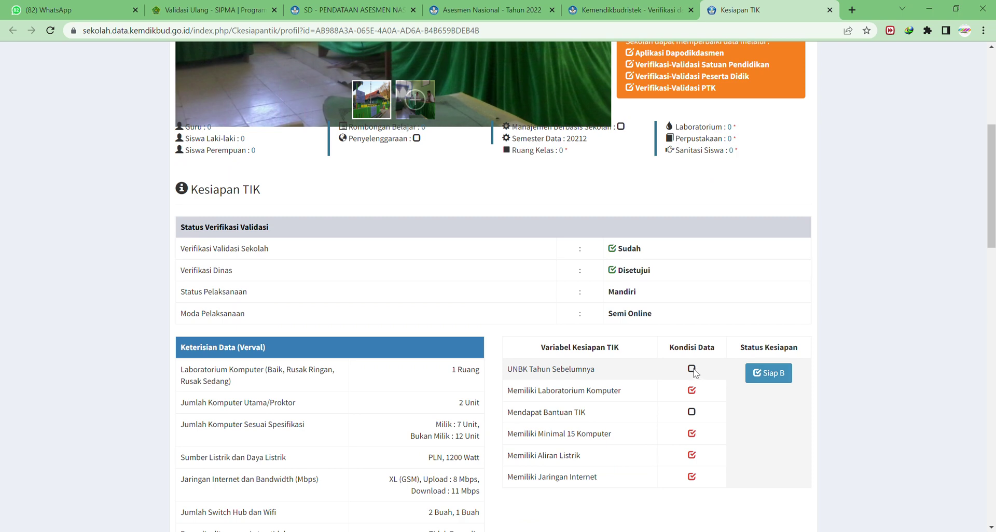
scroll(699, 338, "down", 6)
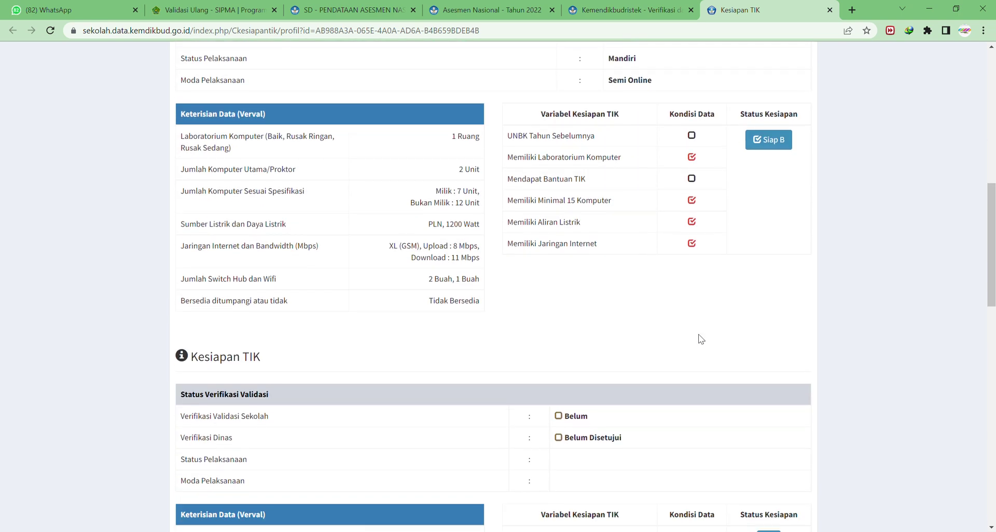
scroll(700, 334, "up", 6)
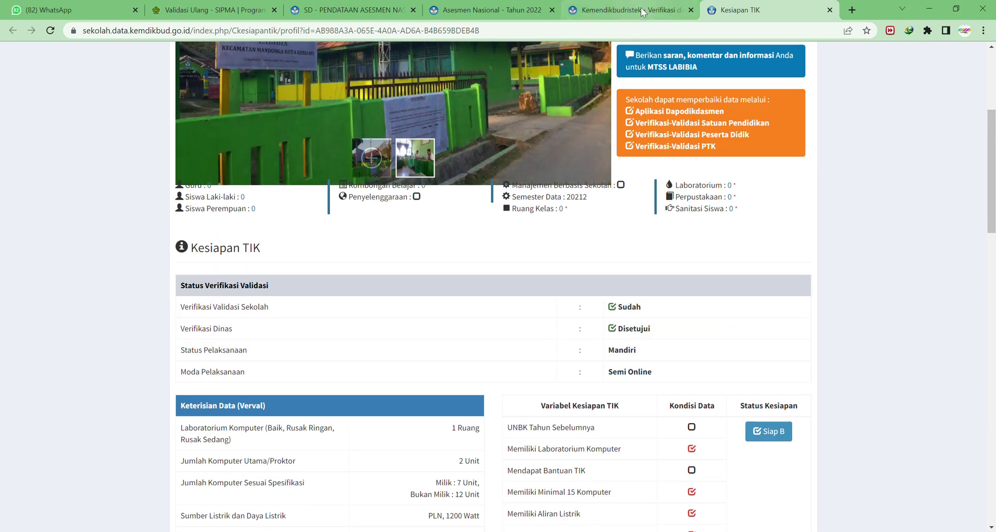
Return to Verval TIK and log out from the account menu.
left_click(641, 10)
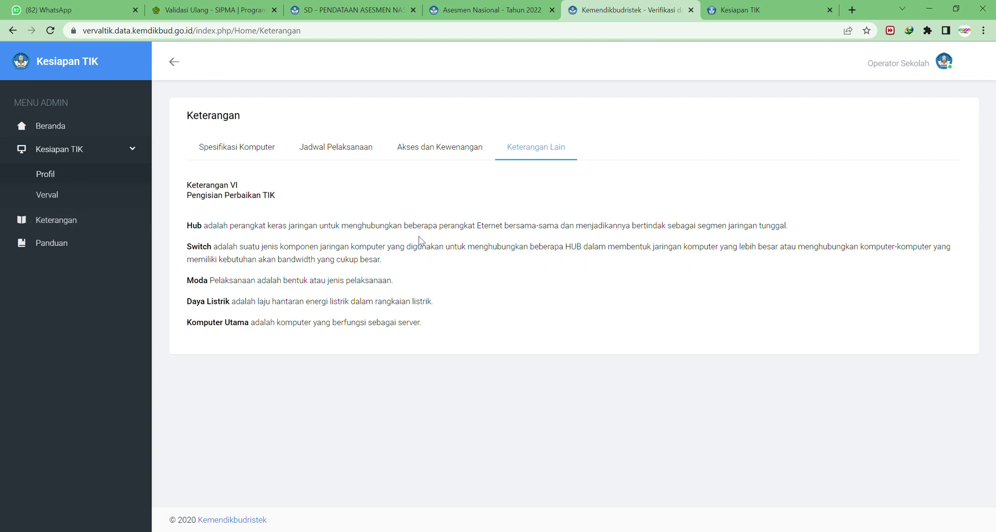
left_click(944, 62)
left_click(913, 149)
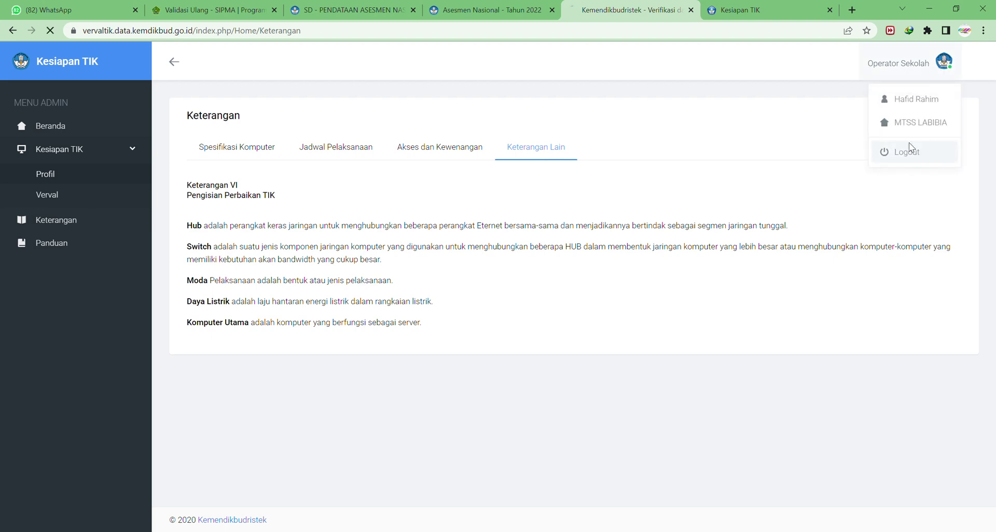